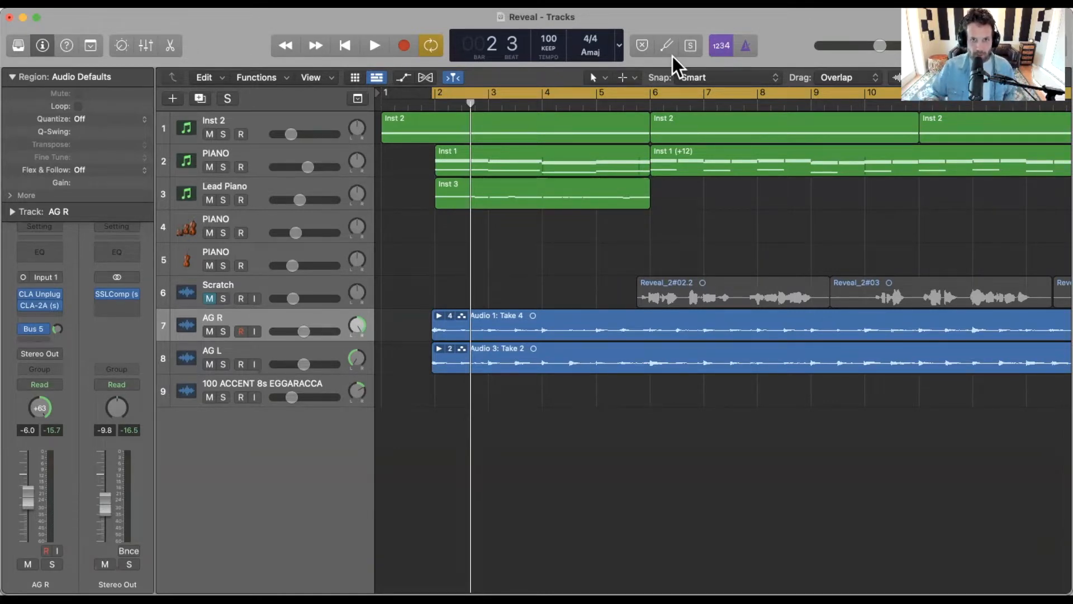
- Play the song, center the AG R track's pan at 0, and solo that track to hear it alone
{"action": "key", "text": "space"}
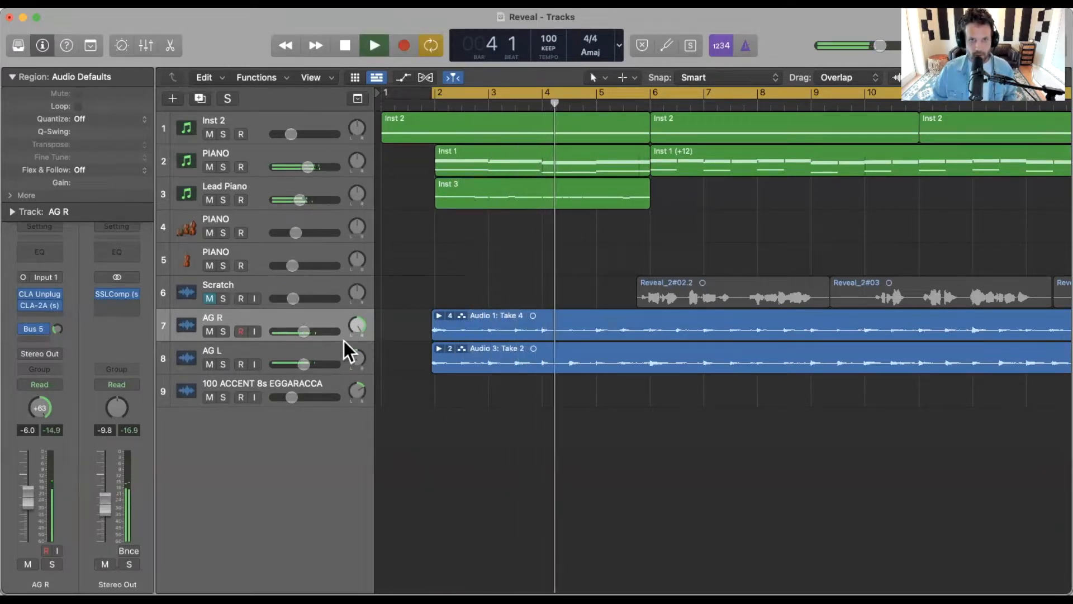
{"action": "double_click", "coordinate": [357, 330]}
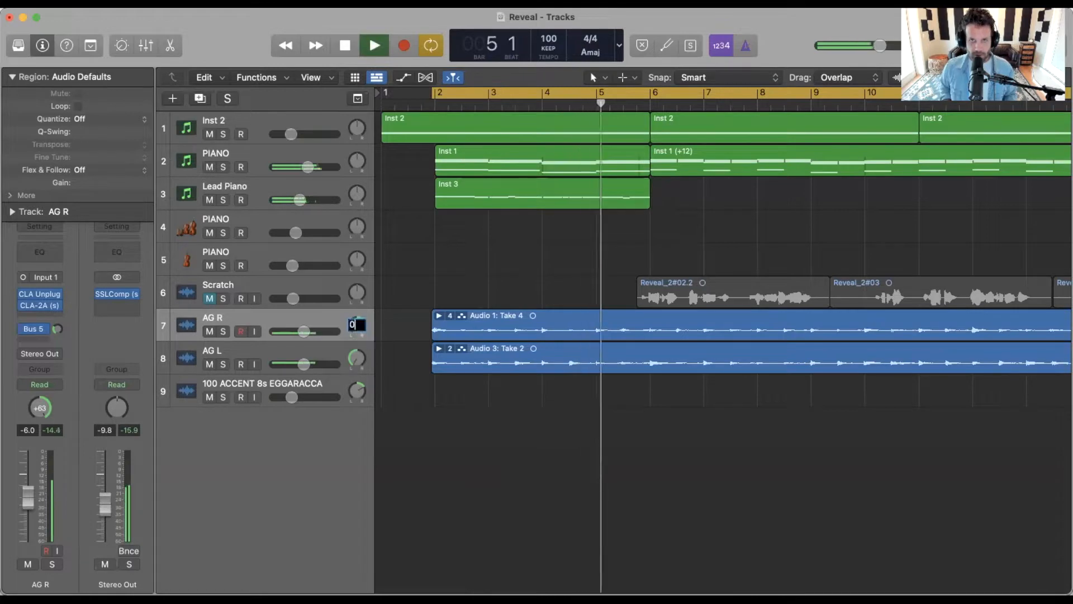
{"action": "key", "text": "Return"}
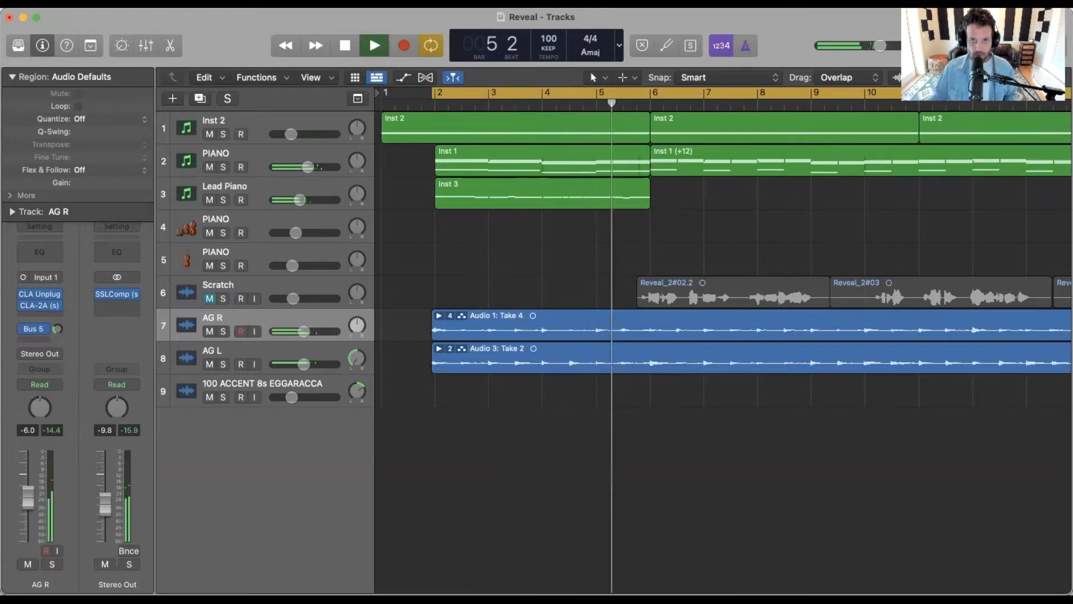
{"action": "left_click", "coordinate": [222, 332]}
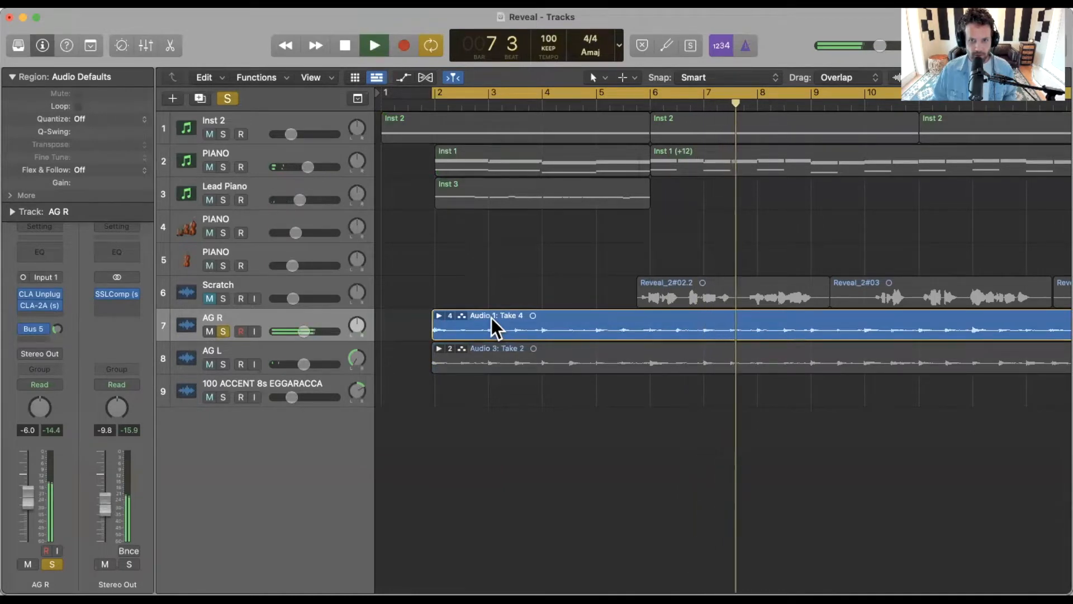
{"action": "key", "text": "space"}
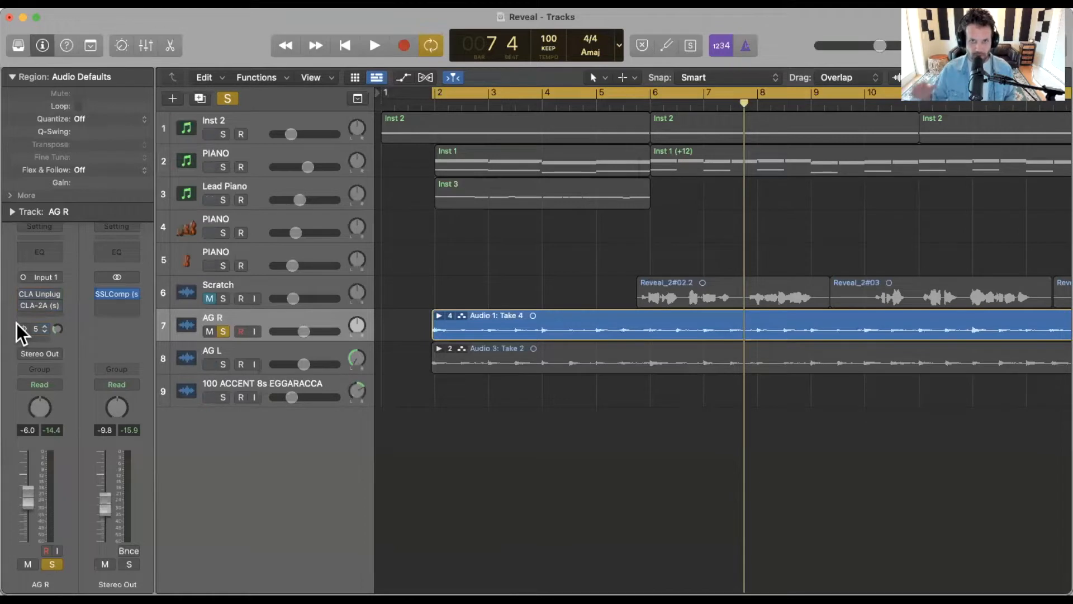
{"action": "key", "text": "space"}
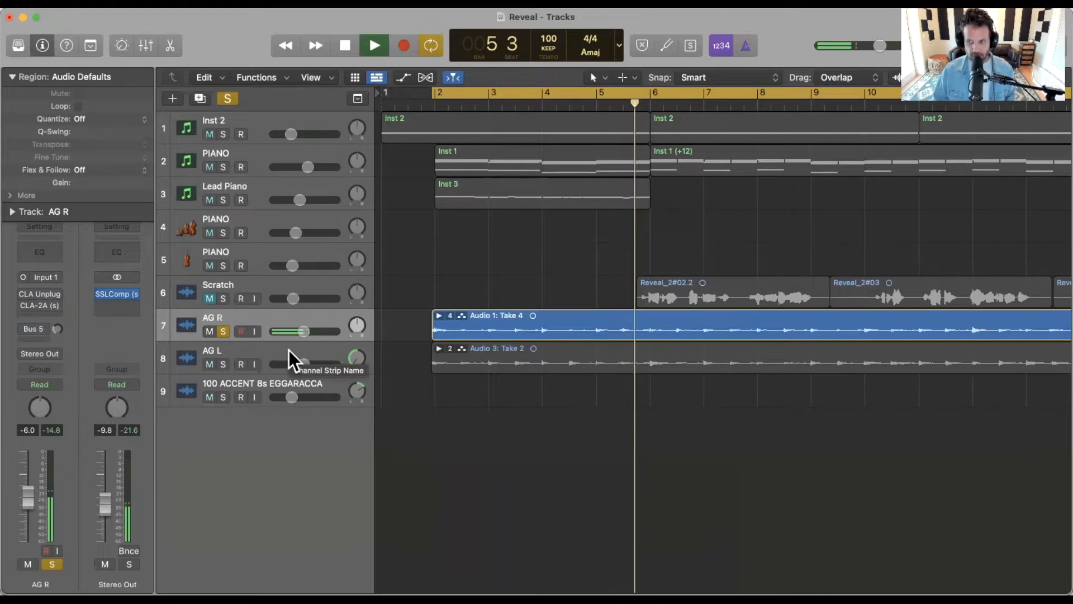
{"action": "key", "text": "space"}
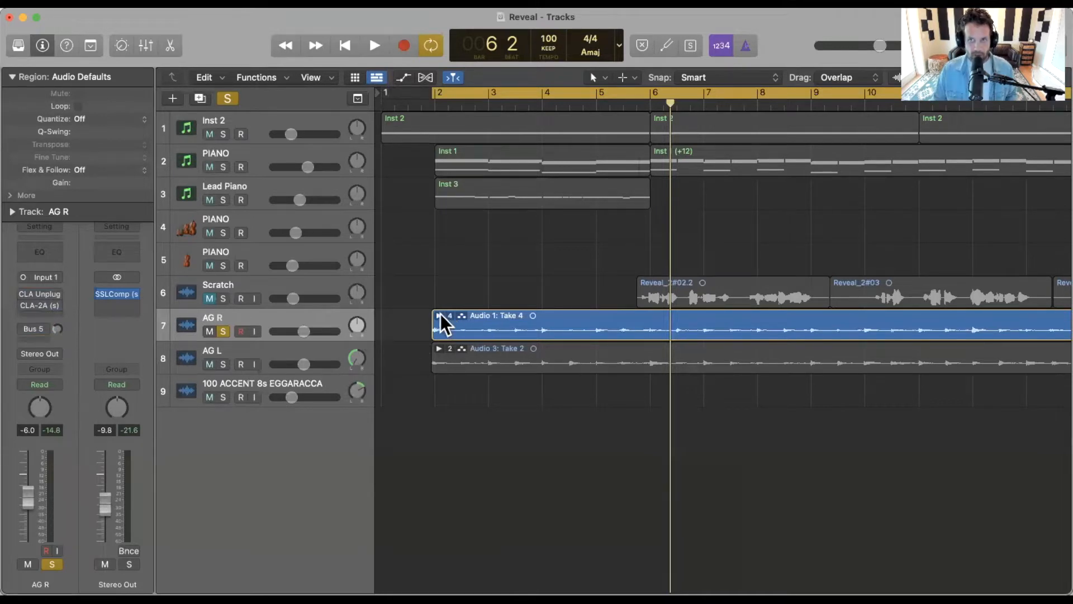
- Expand the AG R take folder, look through its takes across the song, and collapse it again
{"action": "left_click", "coordinate": [440, 315]}
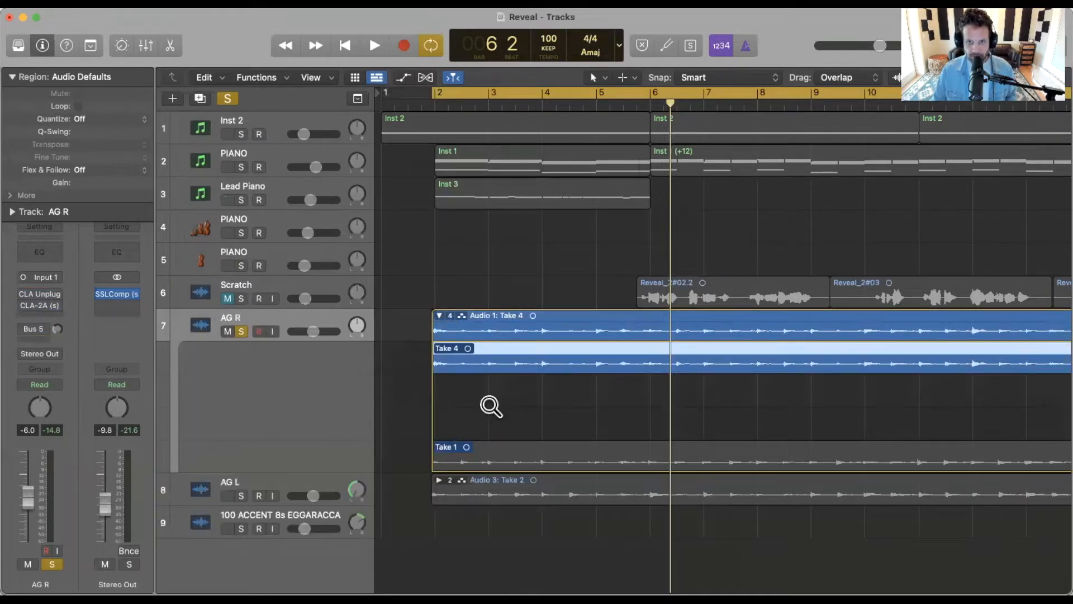
{"action": "scroll", "coordinate": [574, 423], "scroll_direction": "right", "scroll_amount": 10}
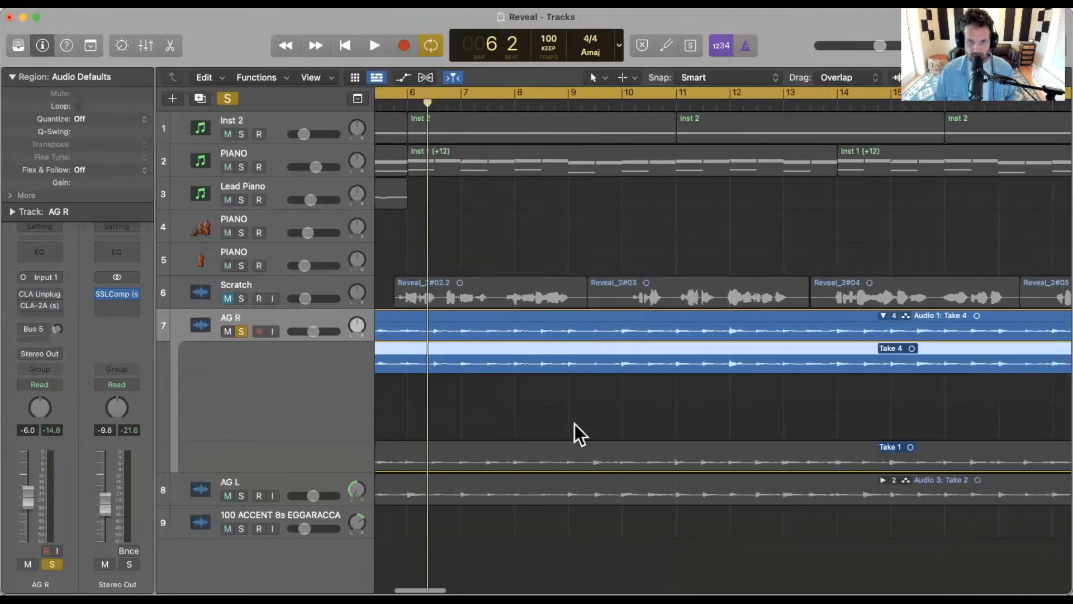
{"action": "scroll", "coordinate": [575, 423], "scroll_direction": "down", "scroll_amount": 10}
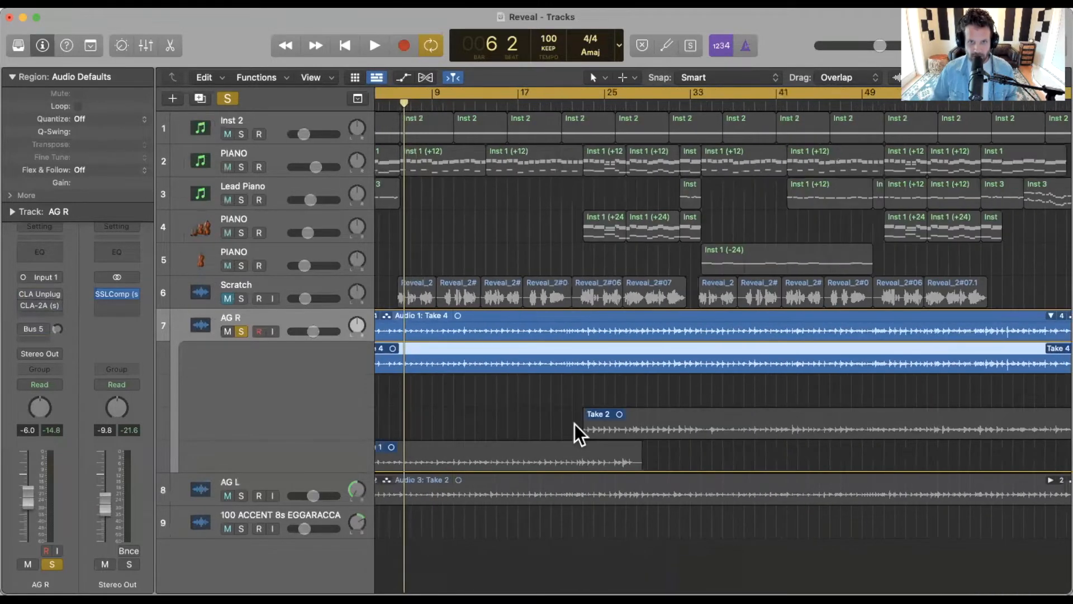
{"action": "scroll", "coordinate": [574, 423], "scroll_direction": "left", "scroll_amount": 3}
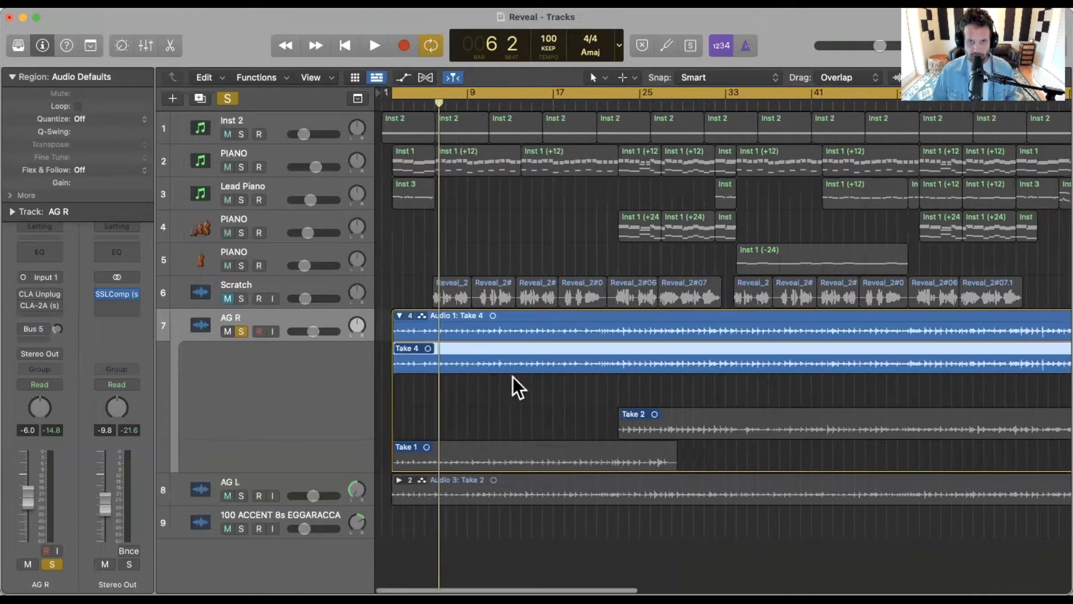
{"action": "left_click", "coordinate": [398, 316]}
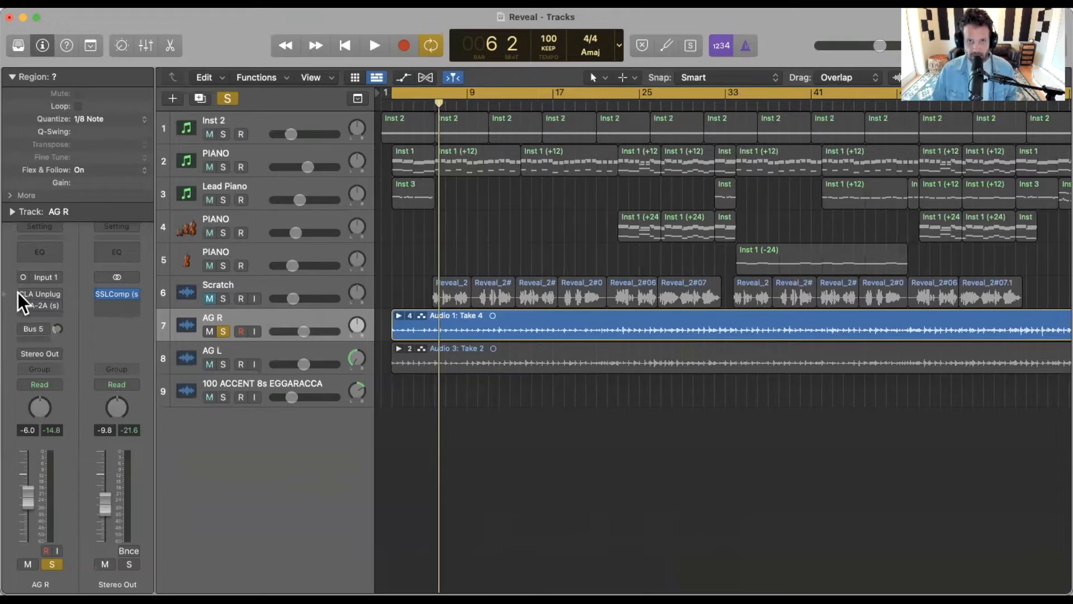
- Open CLA Unplugged on AG R, leave only the Bass section active, and set the Bass fader to about -0.4 during playback
{"action": "left_click", "coordinate": [35, 293]}
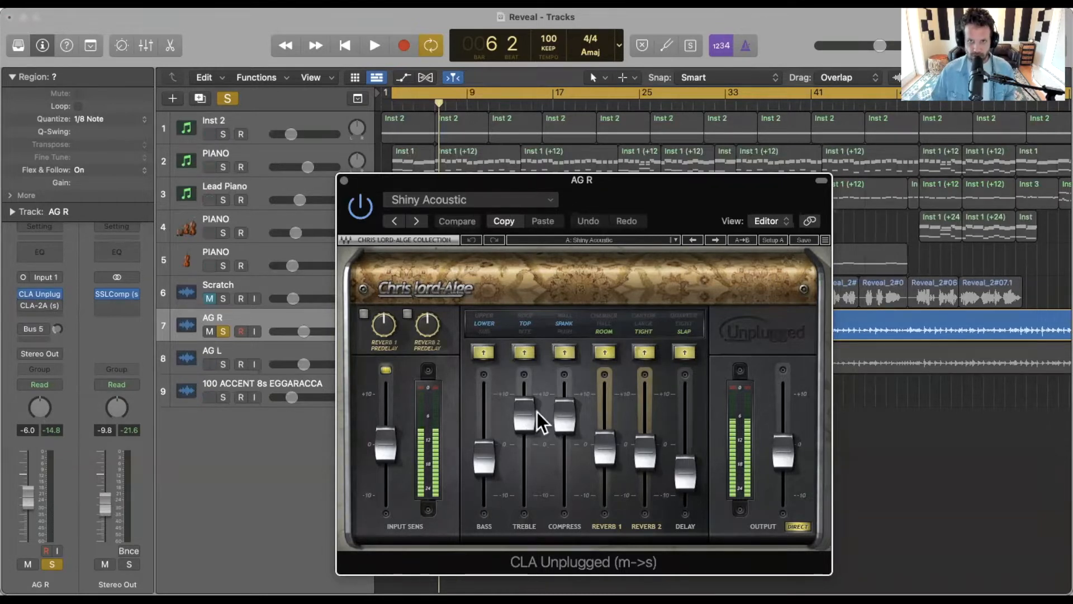
{"action": "left_click", "coordinate": [523, 351]}
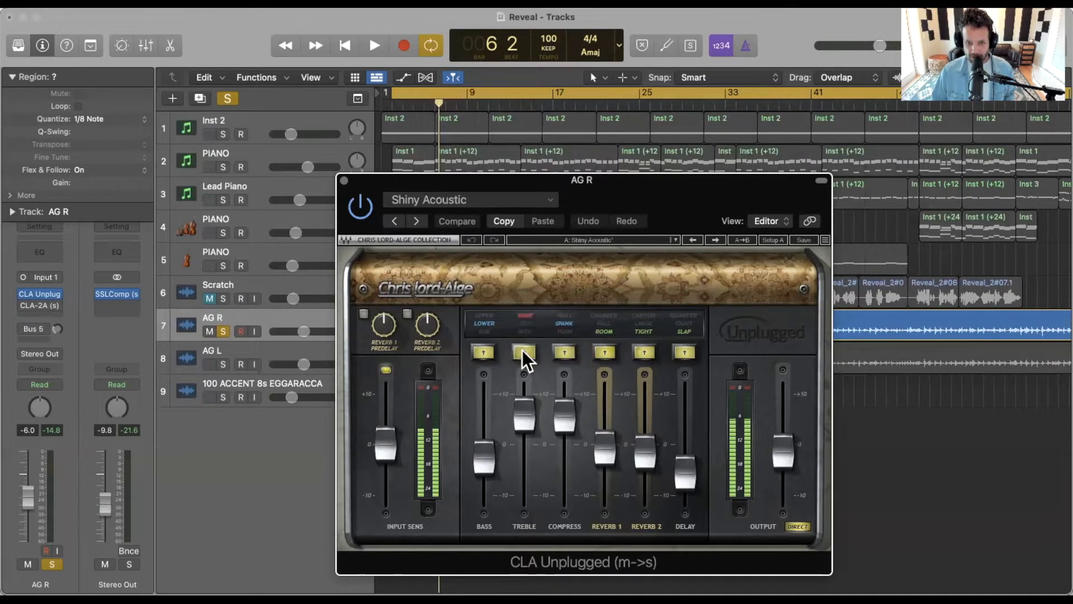
{"action": "left_click", "coordinate": [564, 352]}
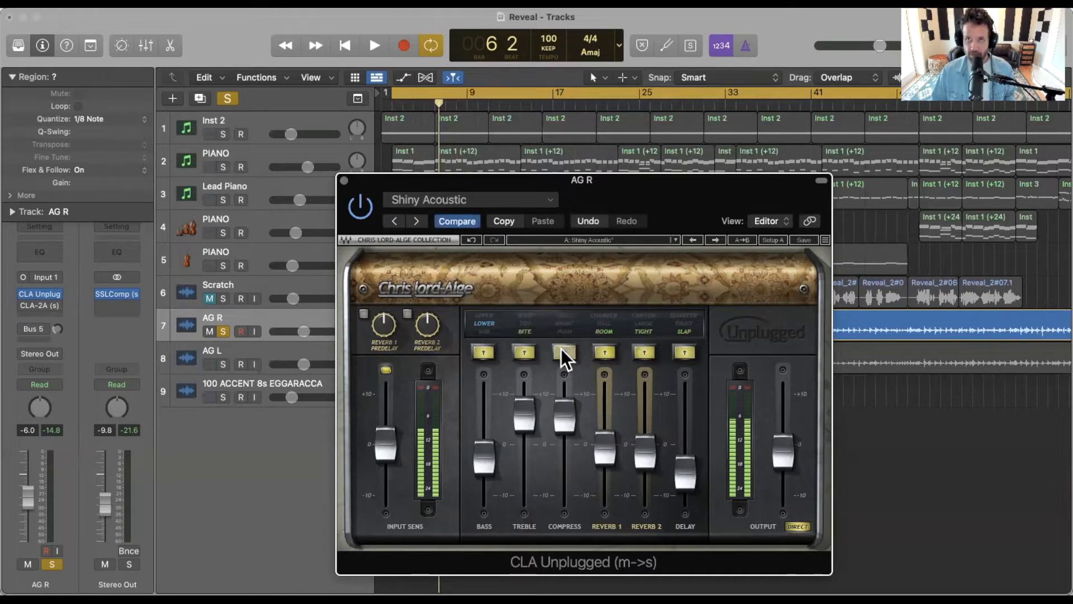
{"action": "key", "text": "space"}
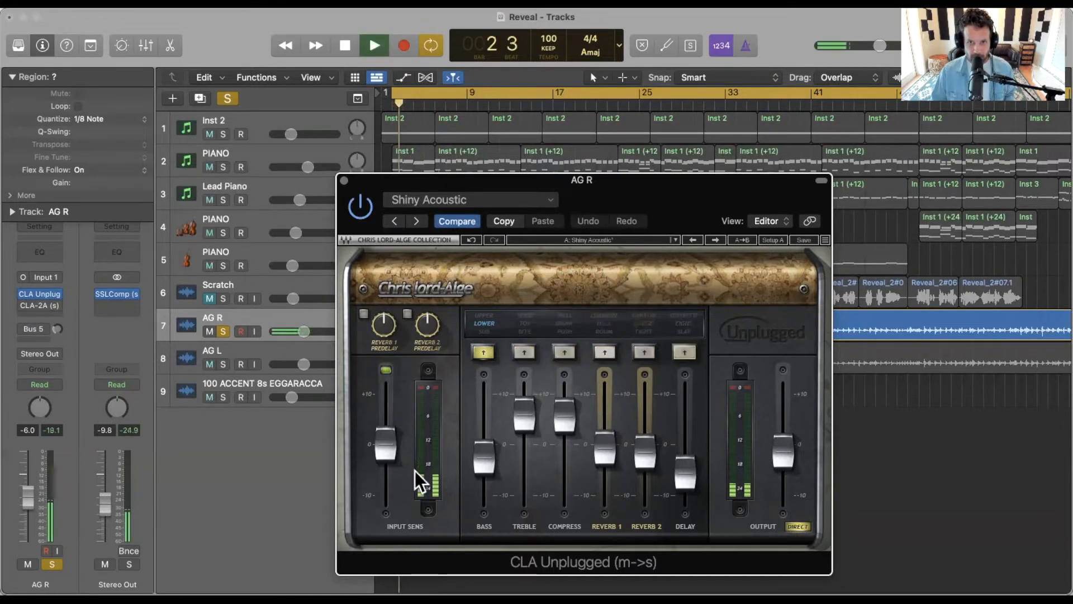
{"action": "mouse_move", "coordinate": [482, 464]}
{"action": "left_mouse_down"}
{"action": "mouse_move", "coordinate": [478, 422]}
{"action": "mouse_move", "coordinate": [478, 449]}
{"action": "left_mouse_up"}
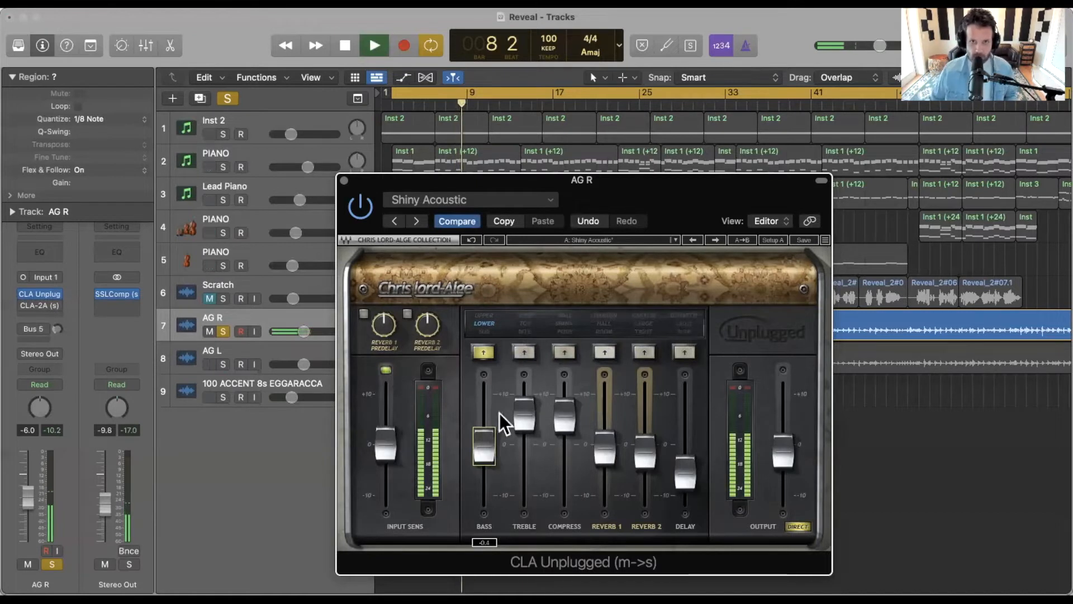
- Audition the Treble modes Bite and Top, settle on Roof with the fader at about 5.6, and replay the track
{"action": "left_click", "coordinate": [523, 352]}
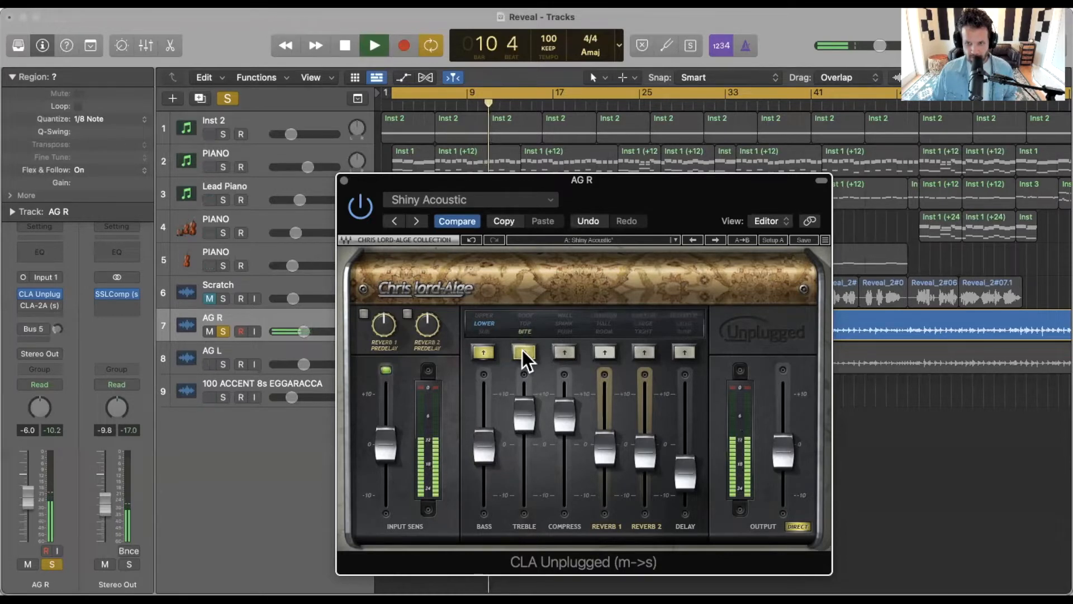
{"action": "left_click", "coordinate": [523, 351]}
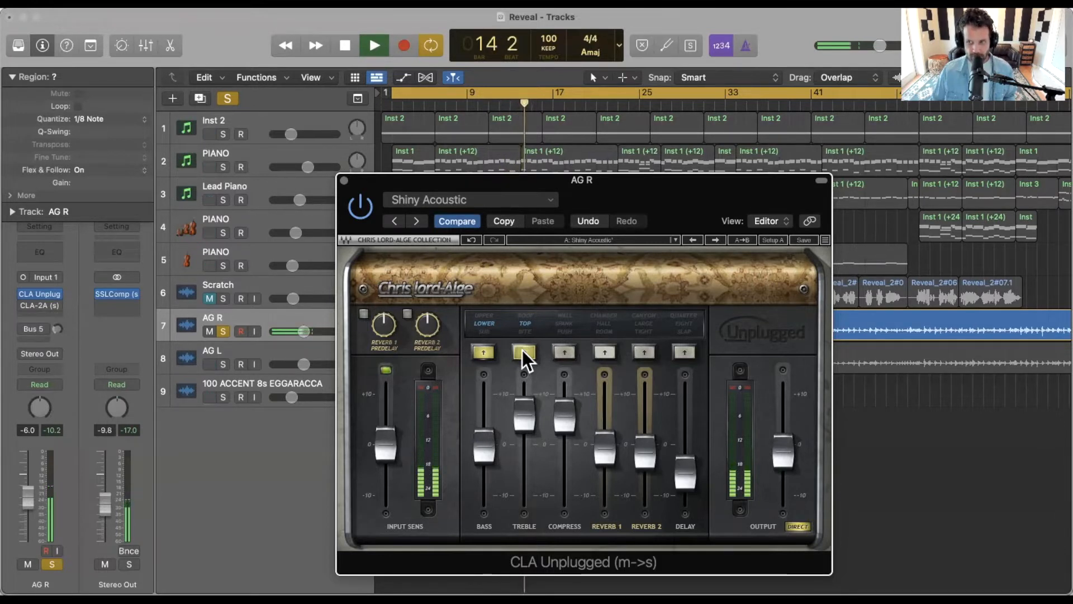
{"action": "left_click", "coordinate": [522, 349]}
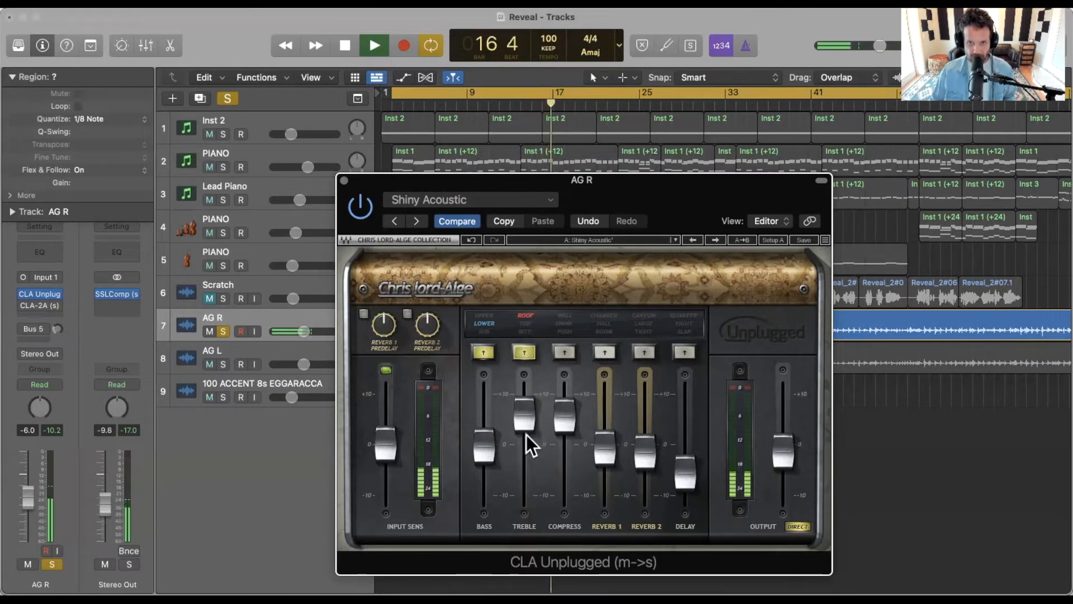
{"action": "key", "text": "space"}
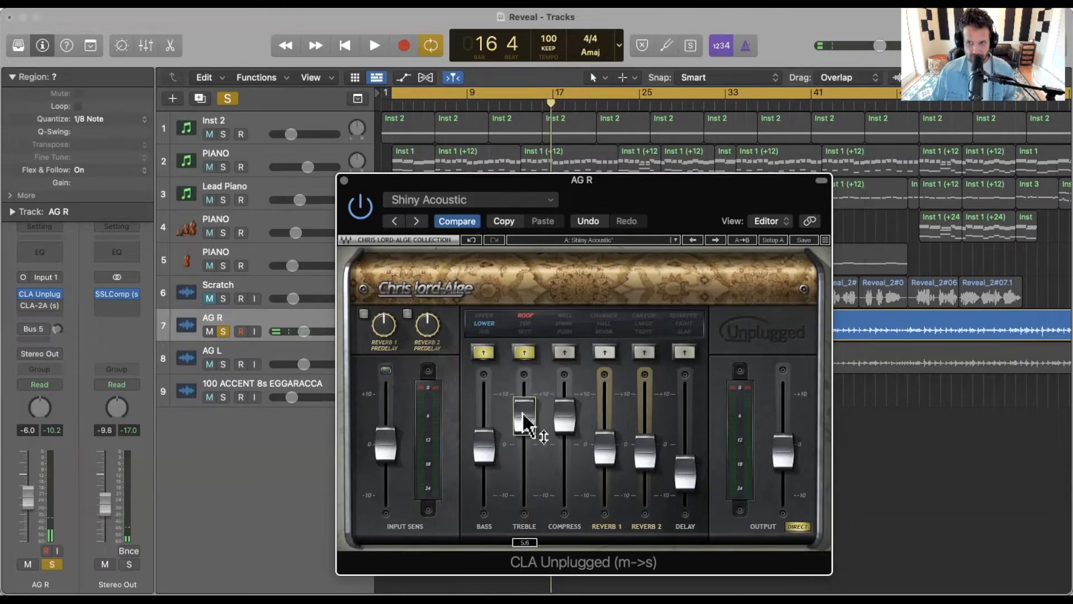
{"action": "key", "text": "Return"}
{"action": "key", "text": "space"}
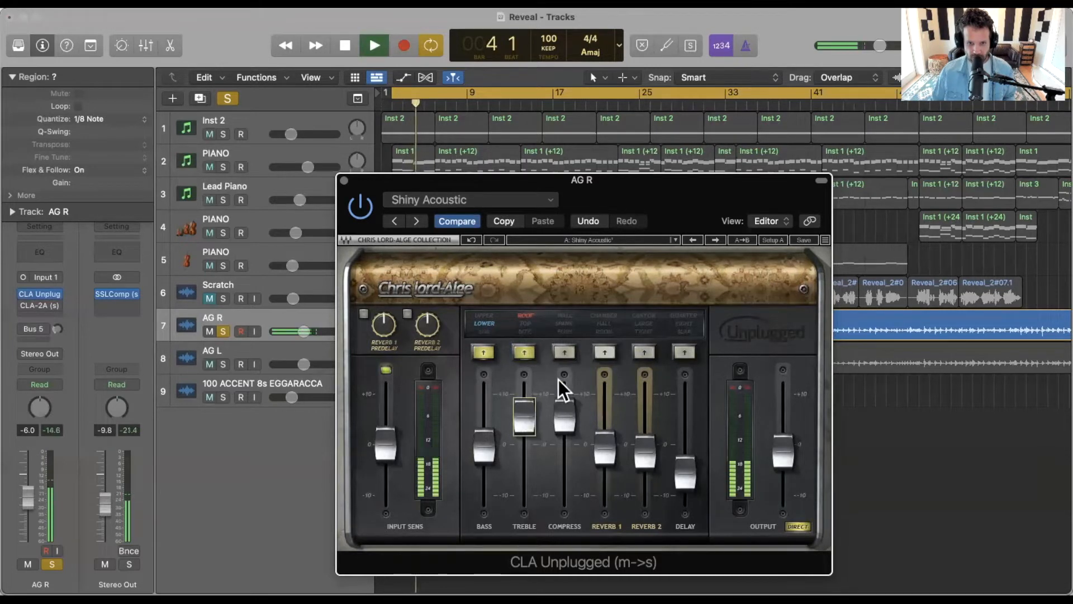
{"action": "key", "text": "space"}
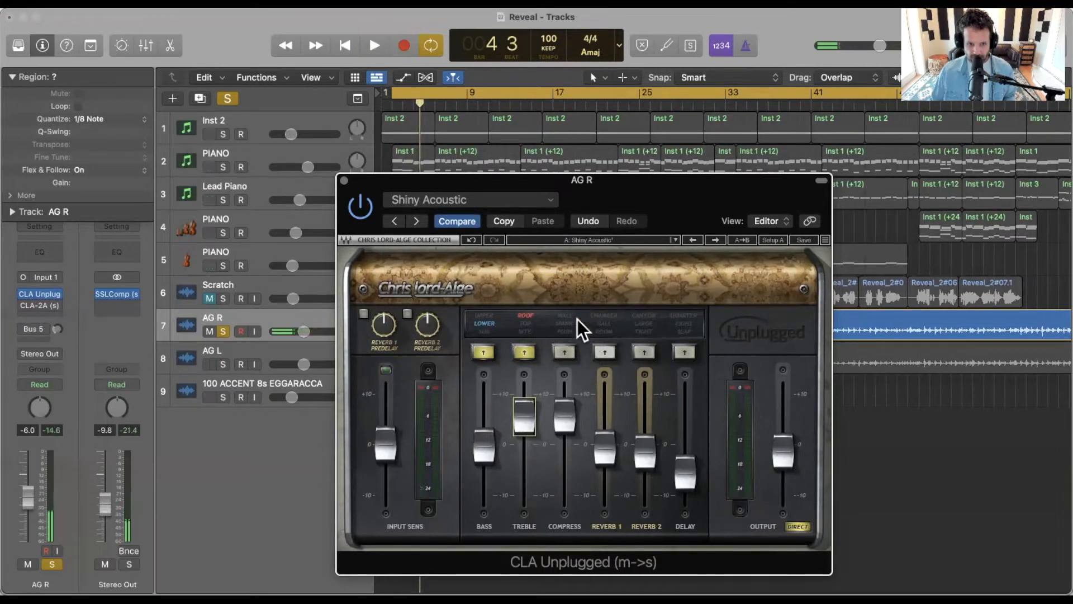
- Audition the Compress modes Push and Spank, settle on Wall, and try different Compress fader levels during playback
{"action": "left_click", "coordinate": [564, 352]}
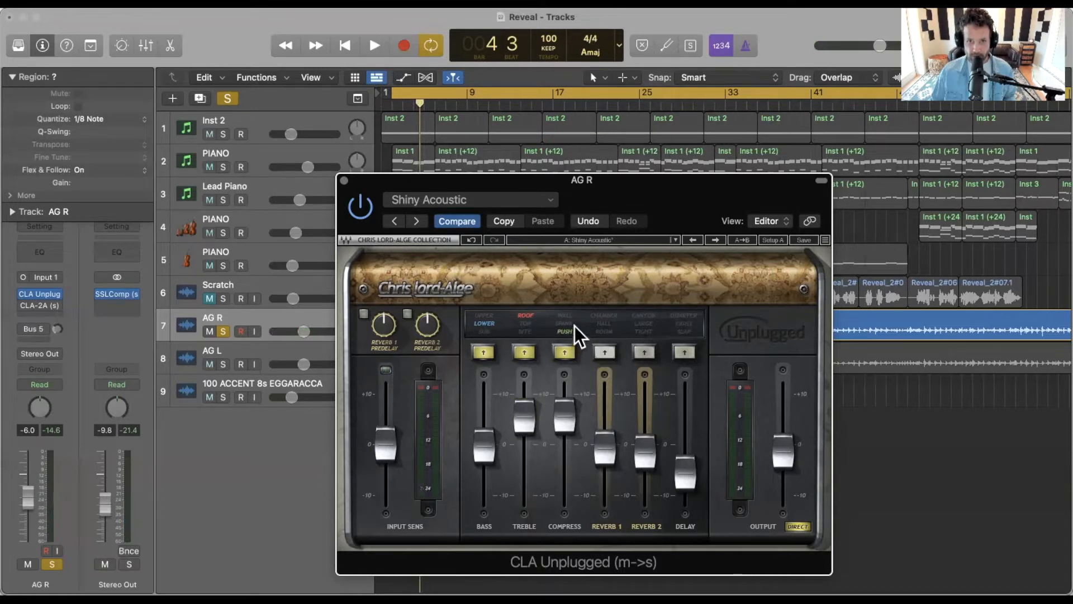
{"action": "key", "text": "space"}
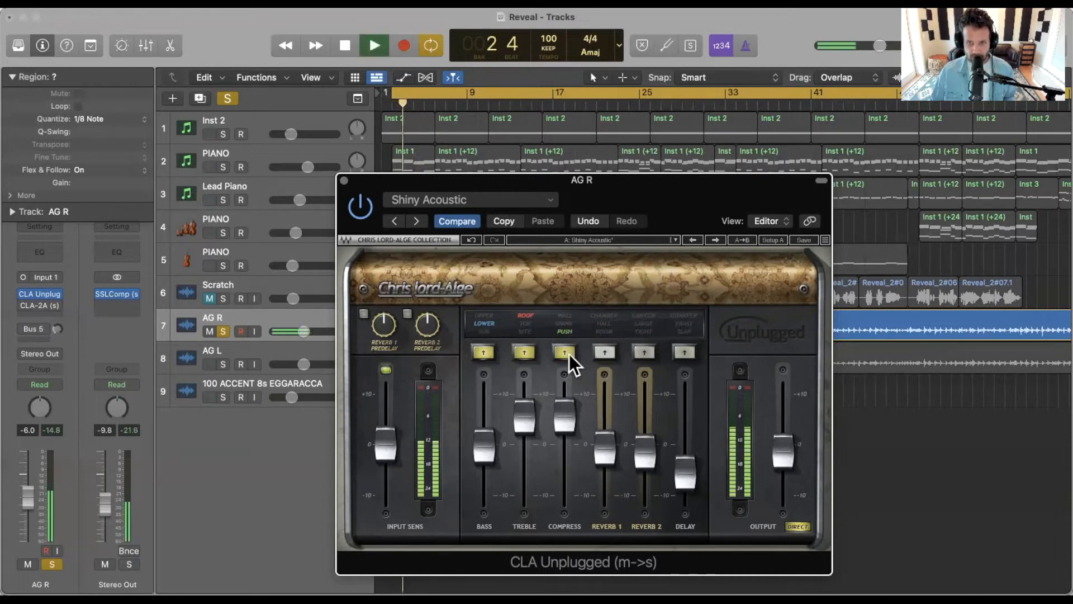
{"action": "left_click_drag", "start_coordinate": [564, 418], "coordinate": [565, 420]}
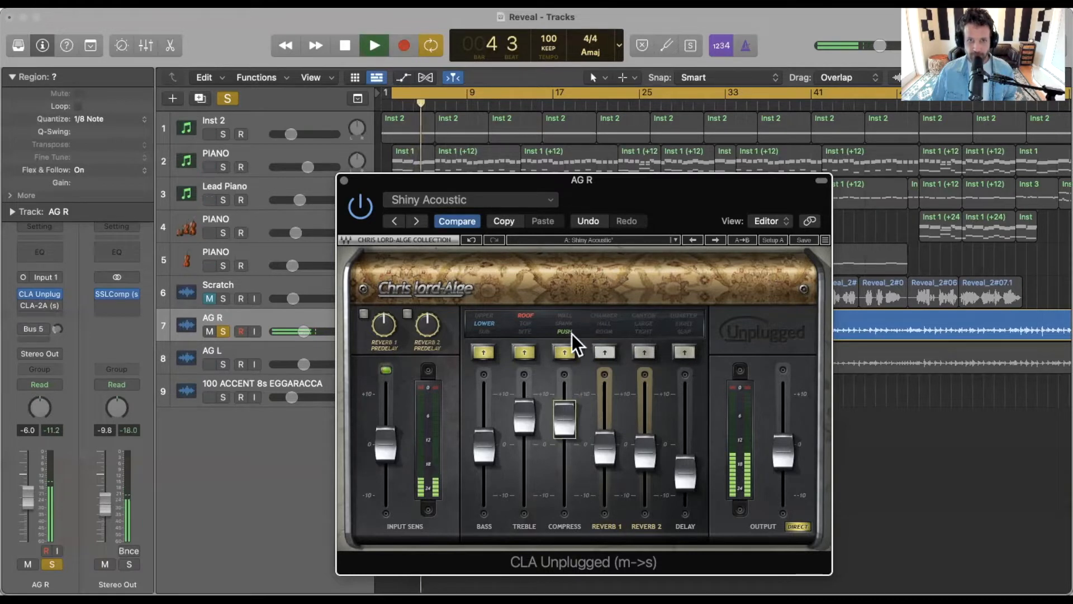
{"action": "left_click", "coordinate": [565, 350]}
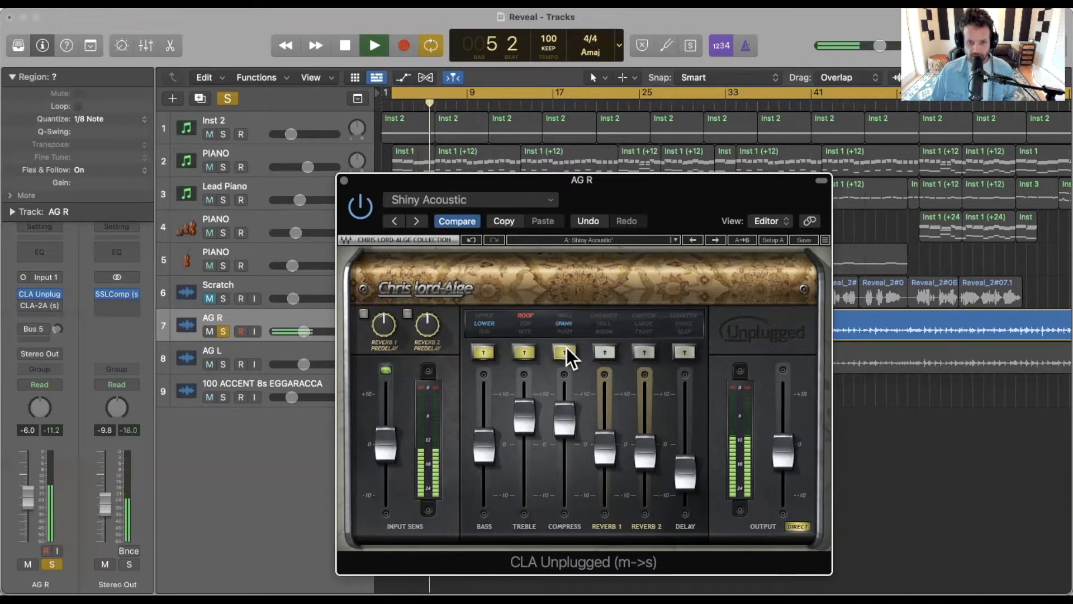
{"action": "left_click", "coordinate": [565, 351]}
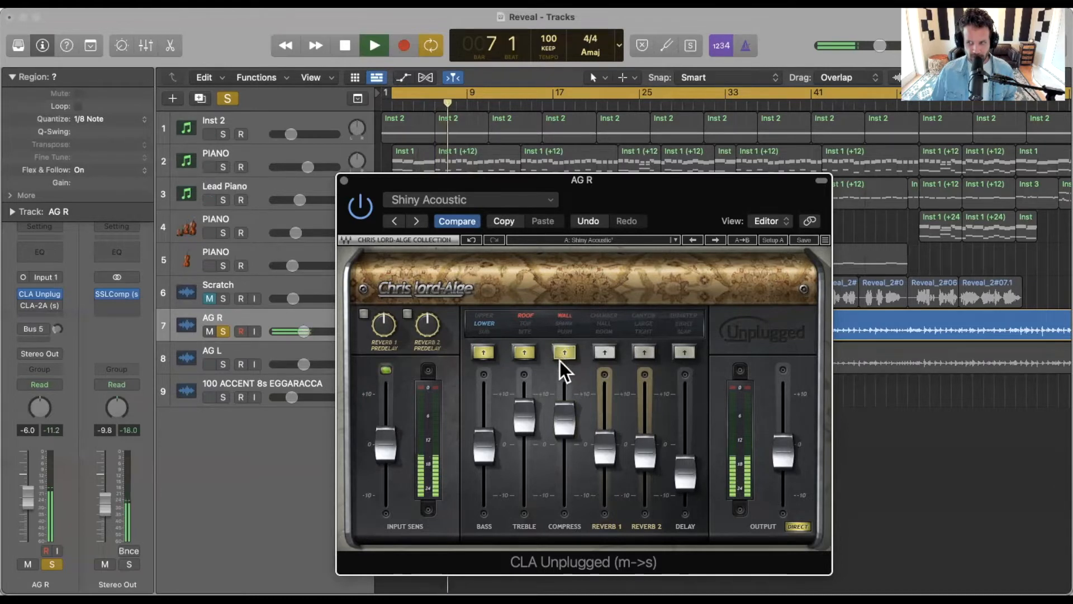
{"action": "left_click_drag", "start_coordinate": [566, 445], "coordinate": [563, 386]}
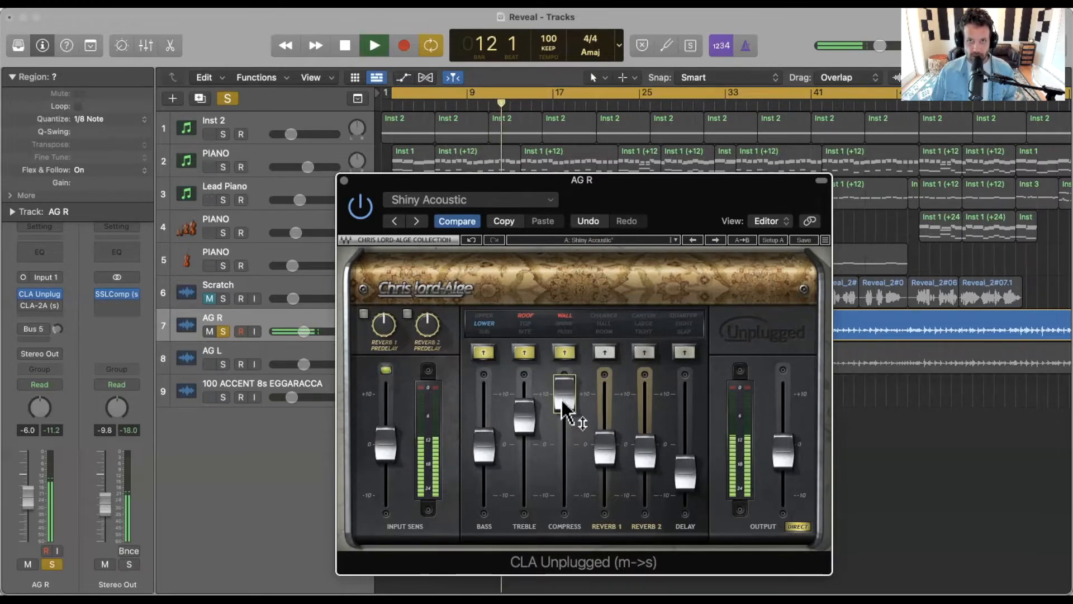
{"action": "left_click_drag", "start_coordinate": [565, 407], "coordinate": [562, 412]}
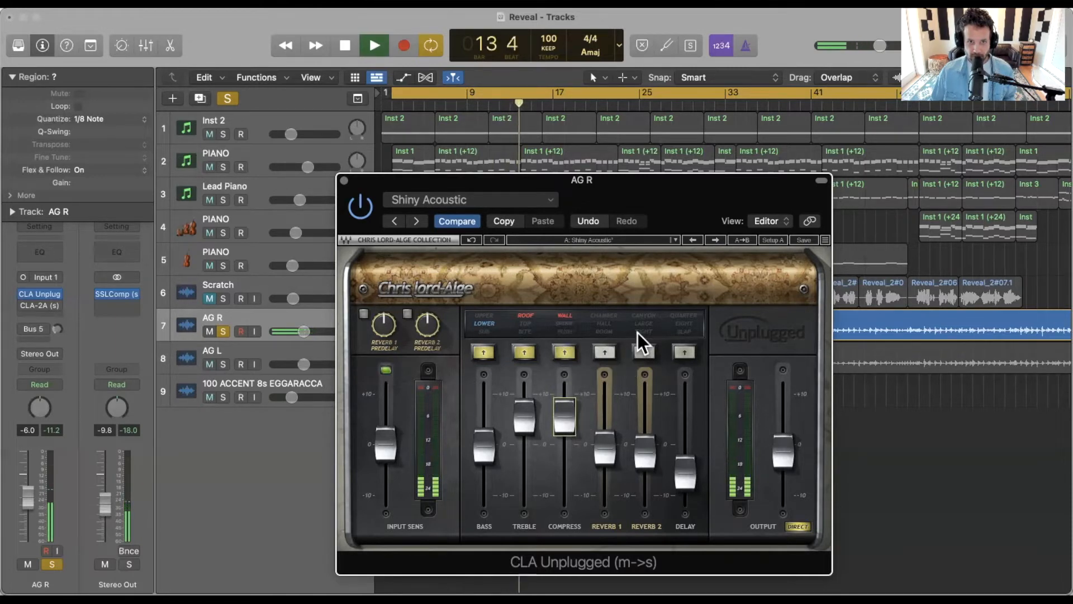
{"action": "key", "text": "space"}
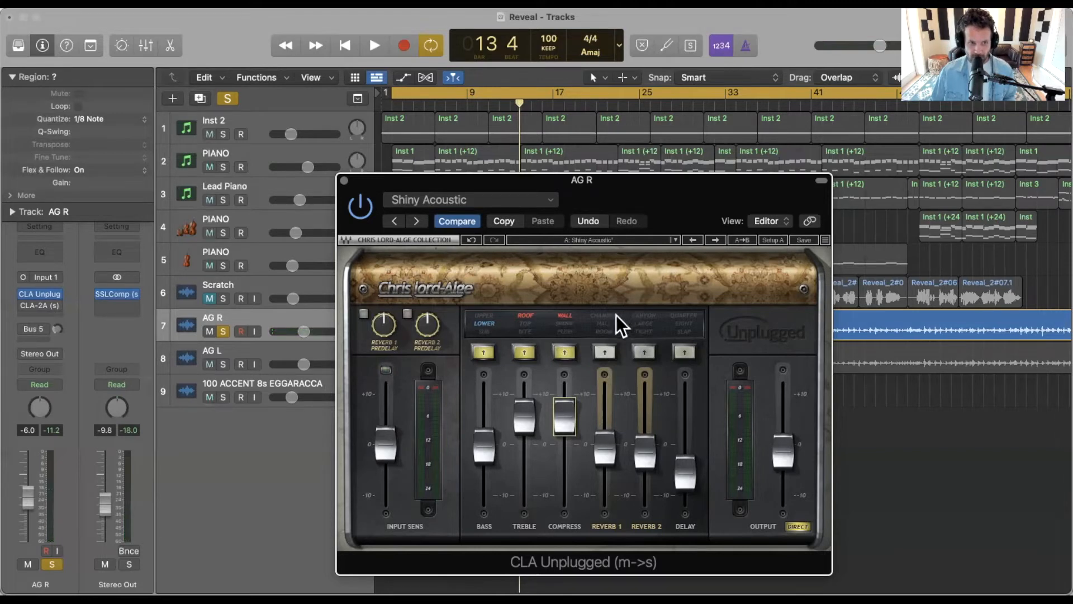
- Turn on Reverb 1 and audition its Room and Hall modes during playback, ending on Chamber
{"action": "left_click", "coordinate": [606, 352]}
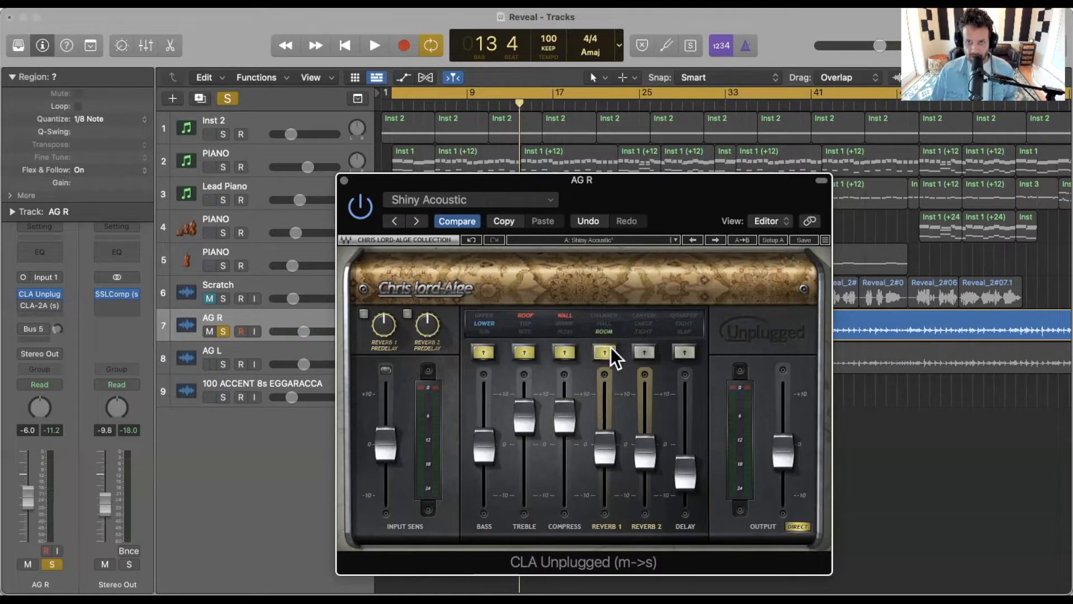
{"action": "key", "text": "space"}
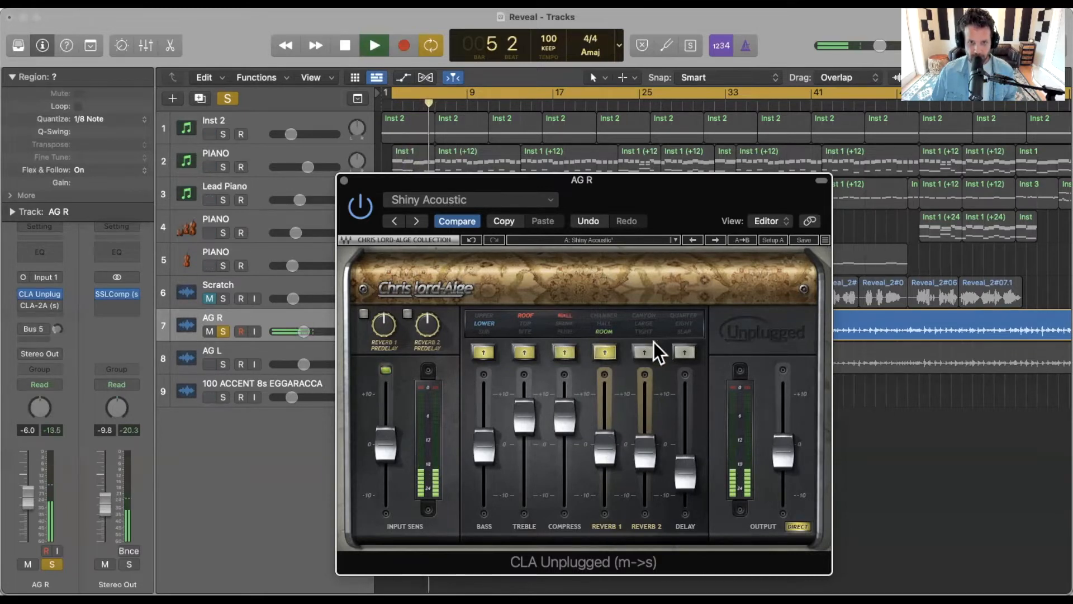
{"action": "left_click", "coordinate": [604, 347]}
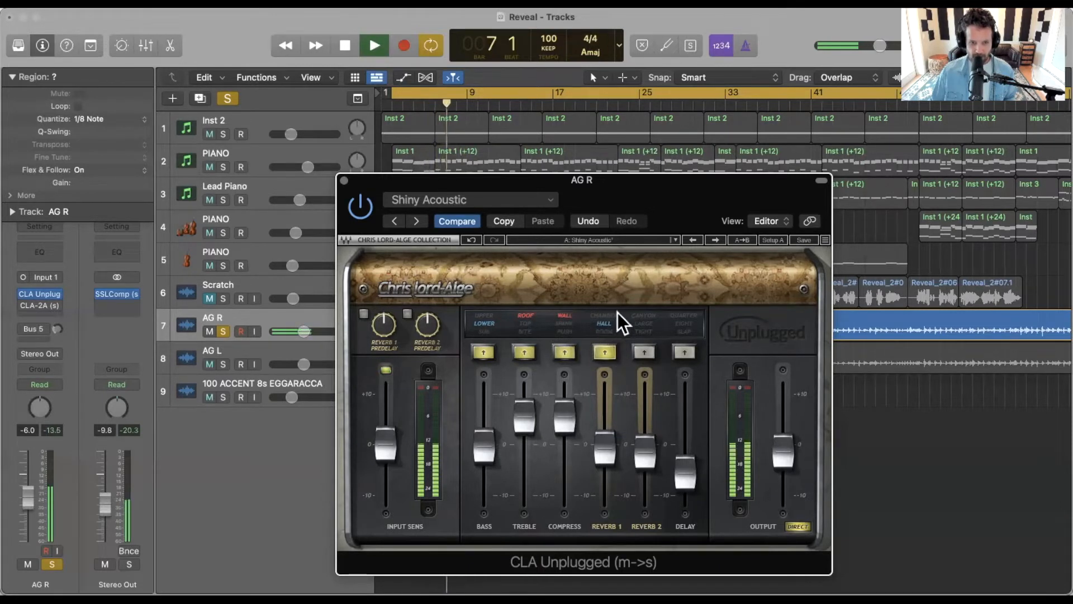
{"action": "left_click", "coordinate": [605, 352]}
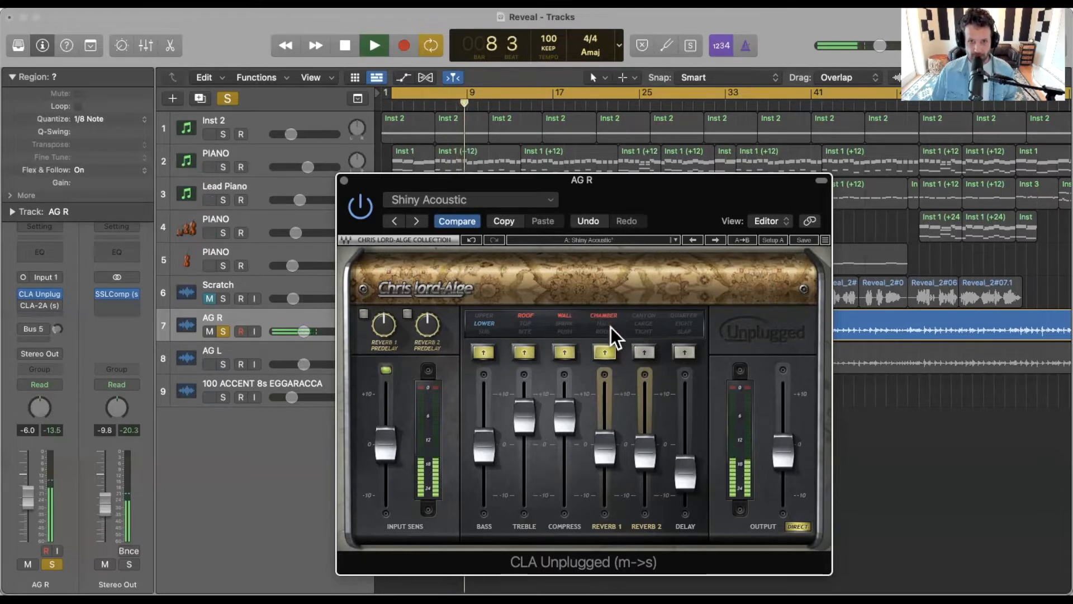
- Switch Reverb 1 to Room, adjust its fader slightly, and stop playback
{"action": "left_click", "coordinate": [606, 350]}
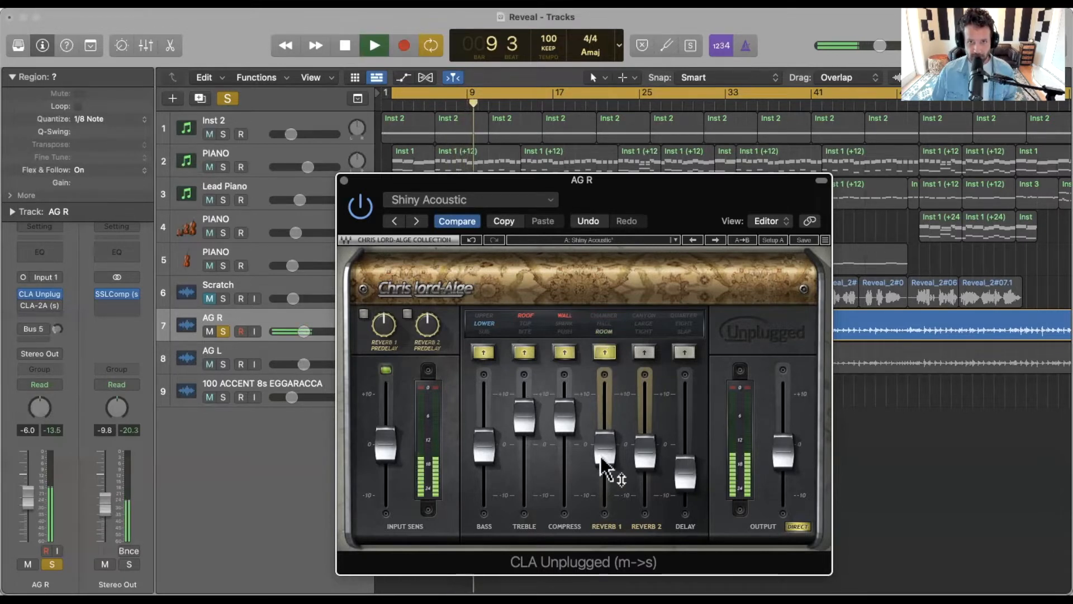
{"action": "left_click_drag", "start_coordinate": [602, 451], "coordinate": [602, 449]}
{"action": "key", "text": "space"}
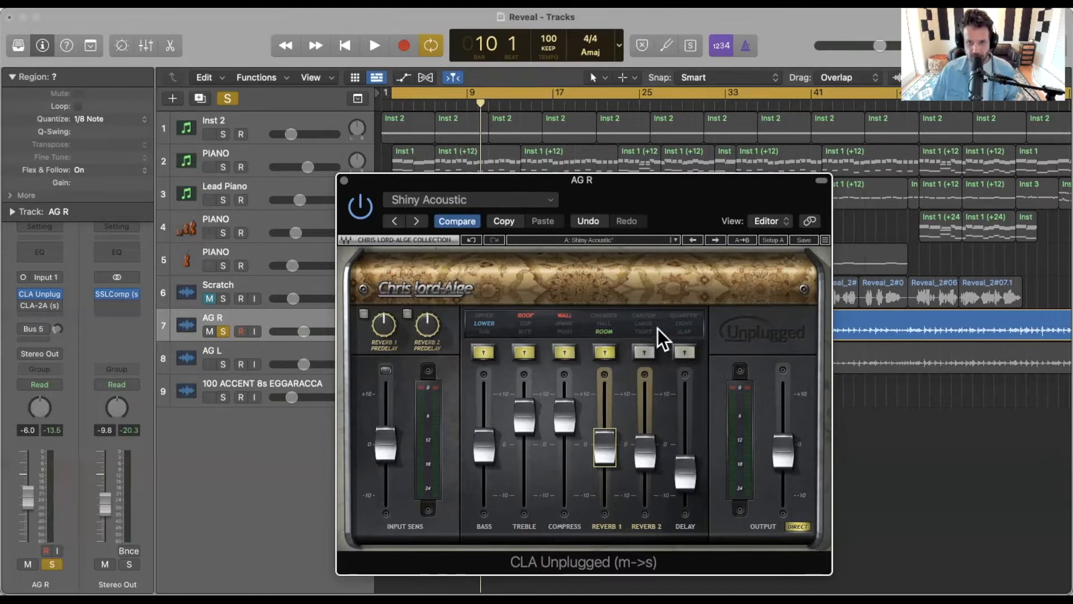
- Audition Reverb 2's Tight and Canyon modes during playback, set its fader to about 2.0, and turn Reverb 2 off
{"action": "key", "text": "space"}
{"action": "left_click", "coordinate": [643, 351]}
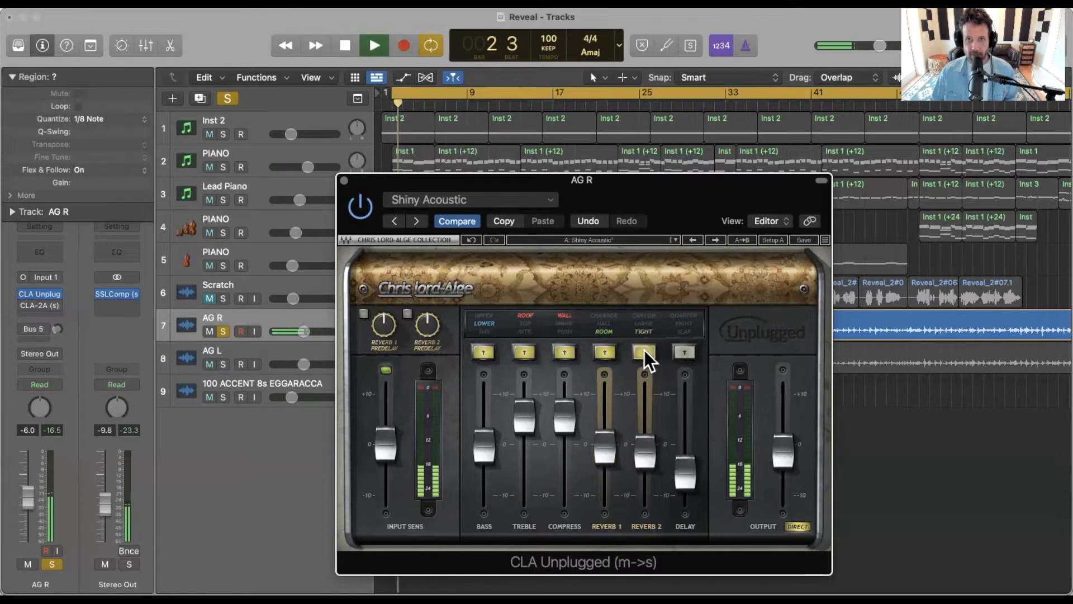
{"action": "left_click", "coordinate": [644, 351]}
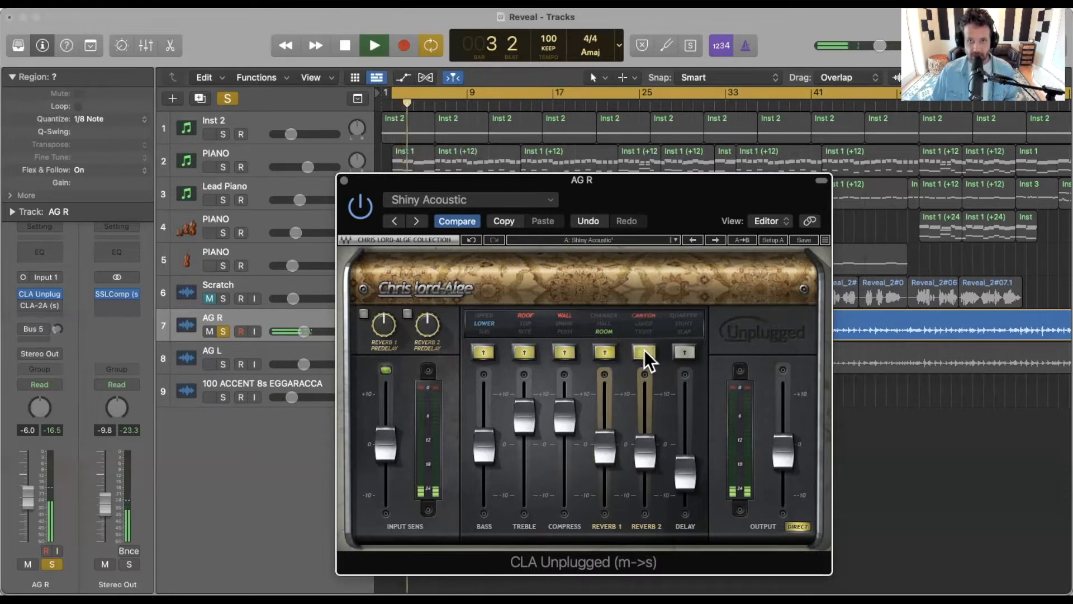
{"action": "left_click_drag", "start_coordinate": [647, 456], "coordinate": [648, 436]}
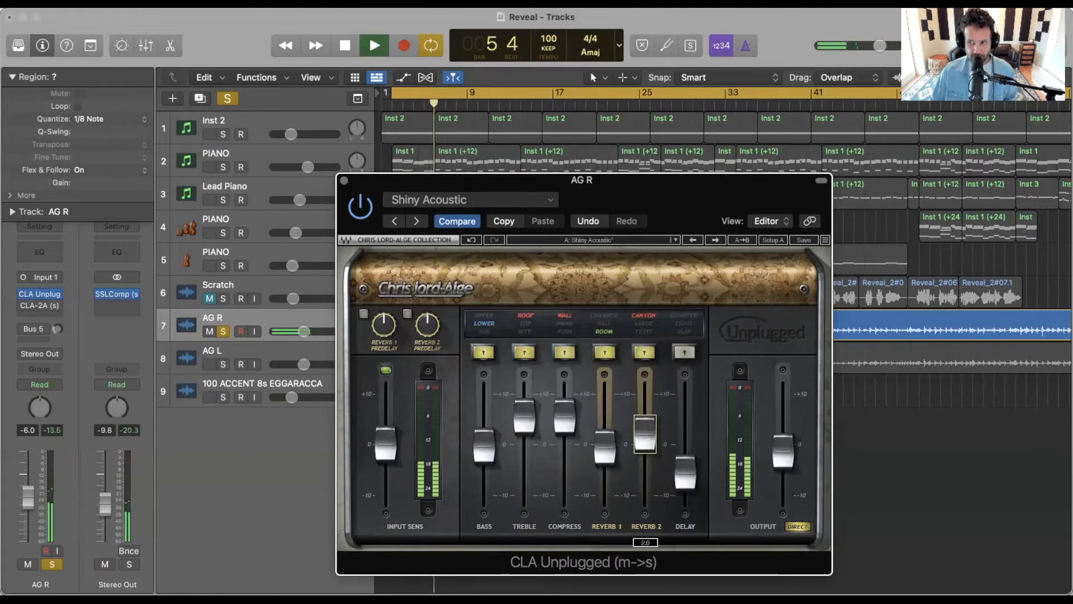
{"action": "left_click", "coordinate": [643, 351]}
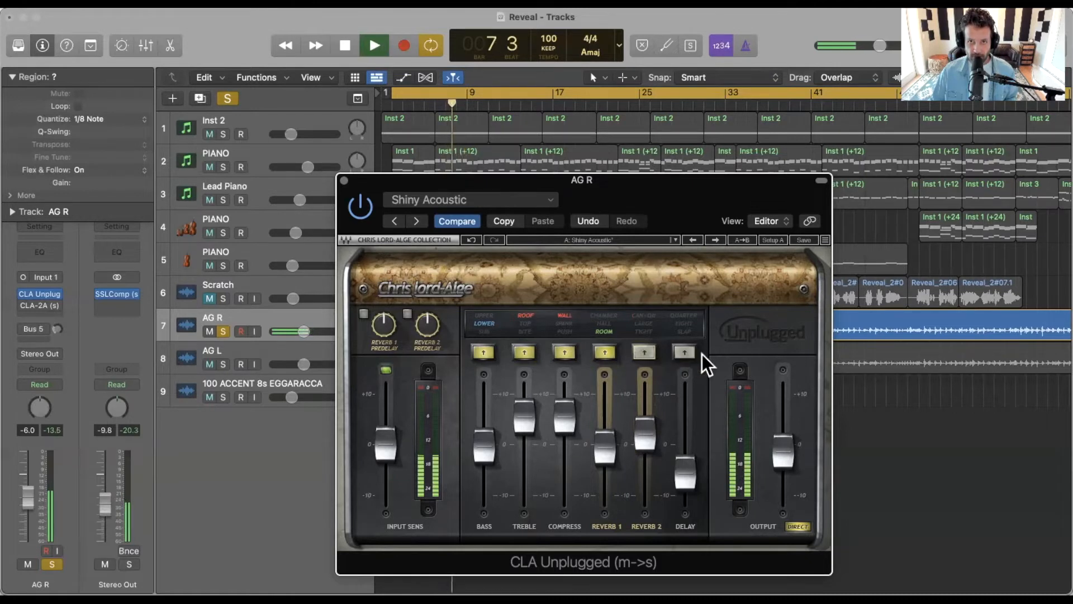
{"action": "key", "text": "space"}
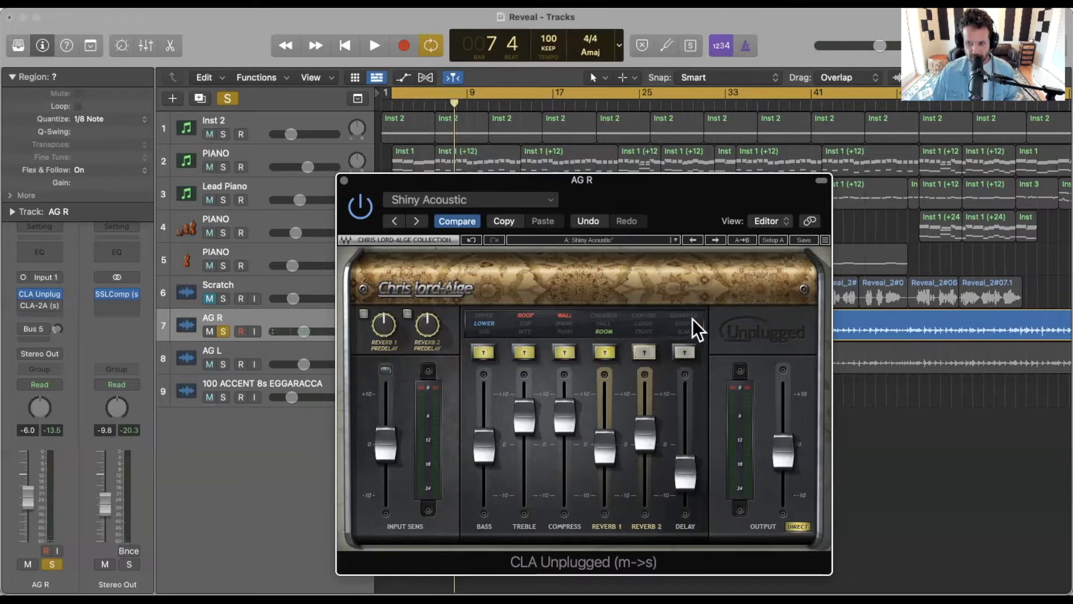
- Turn on the Delay section in Slap mode, compare it on and off during playback, and set its fader to about -6.5
{"action": "left_click", "coordinate": [685, 351]}
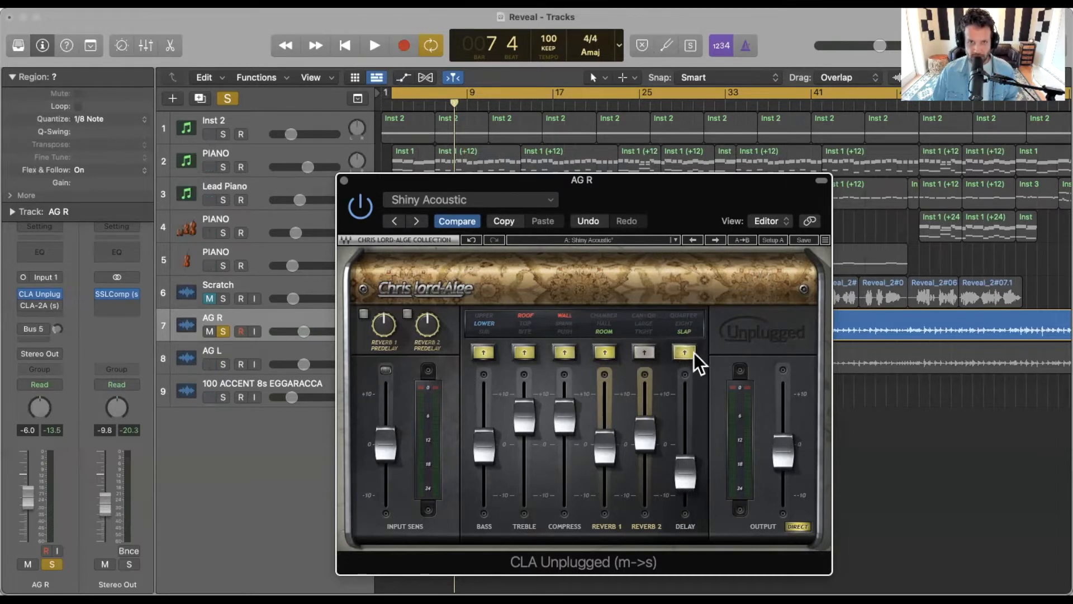
{"action": "key", "text": "space"}
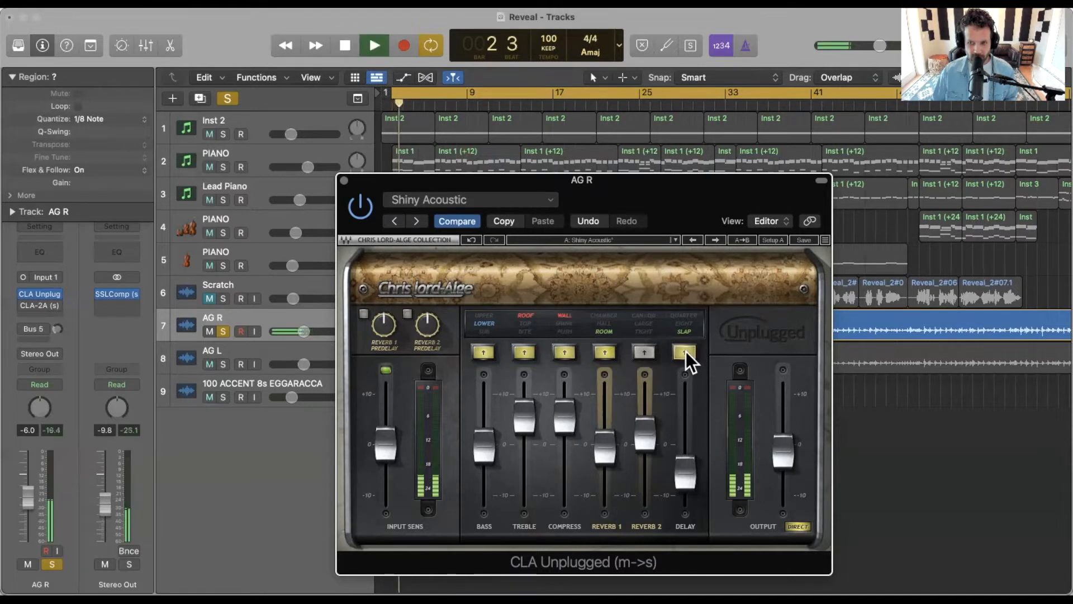
{"action": "left_click", "coordinate": [684, 351]}
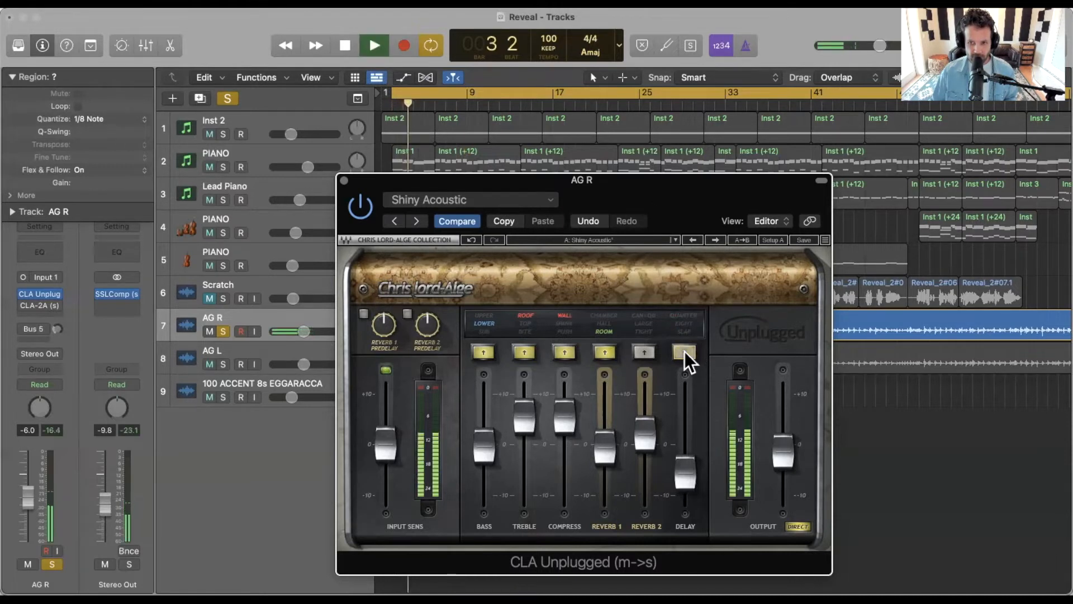
{"action": "left_click", "coordinate": [684, 352]}
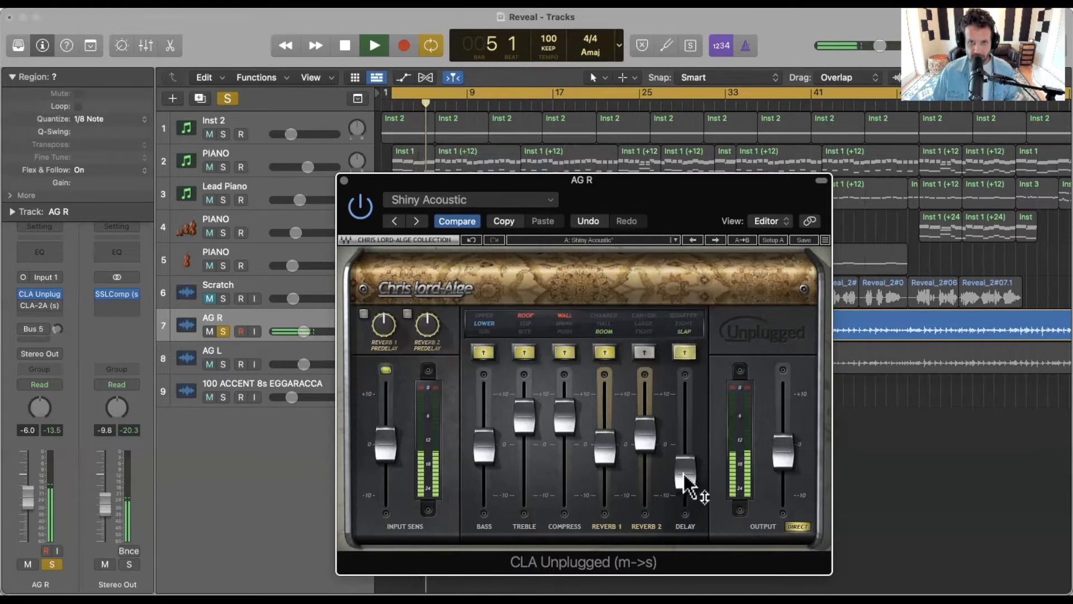
{"action": "mouse_move", "coordinate": [685, 476]}
{"action": "left_mouse_down"}
{"action": "mouse_move", "coordinate": [683, 444]}
{"action": "mouse_move", "coordinate": [683, 473]}
{"action": "left_mouse_up"}
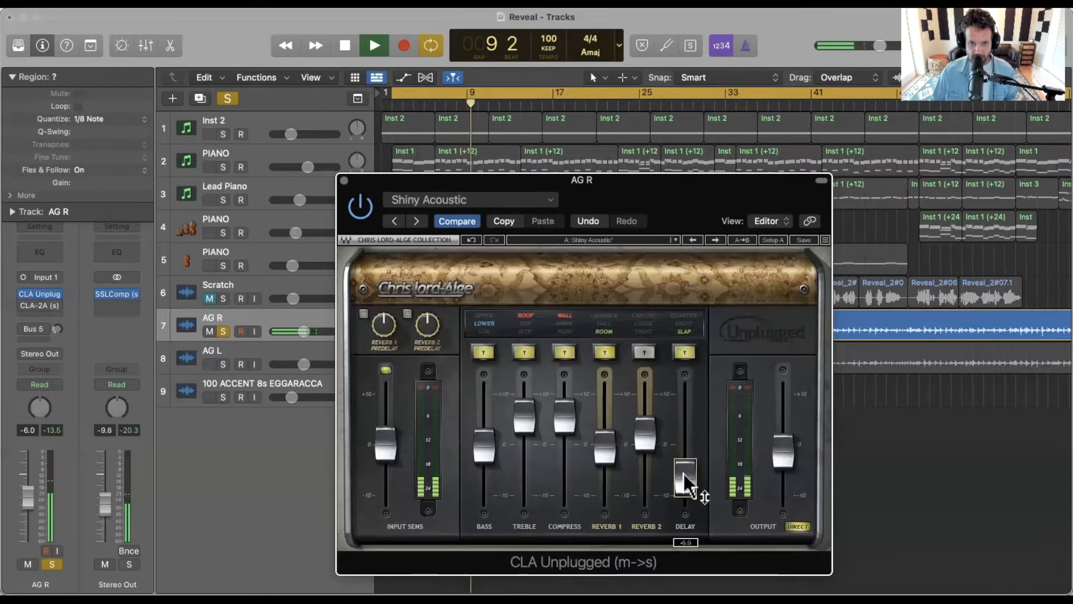
{"action": "key", "text": "space"}
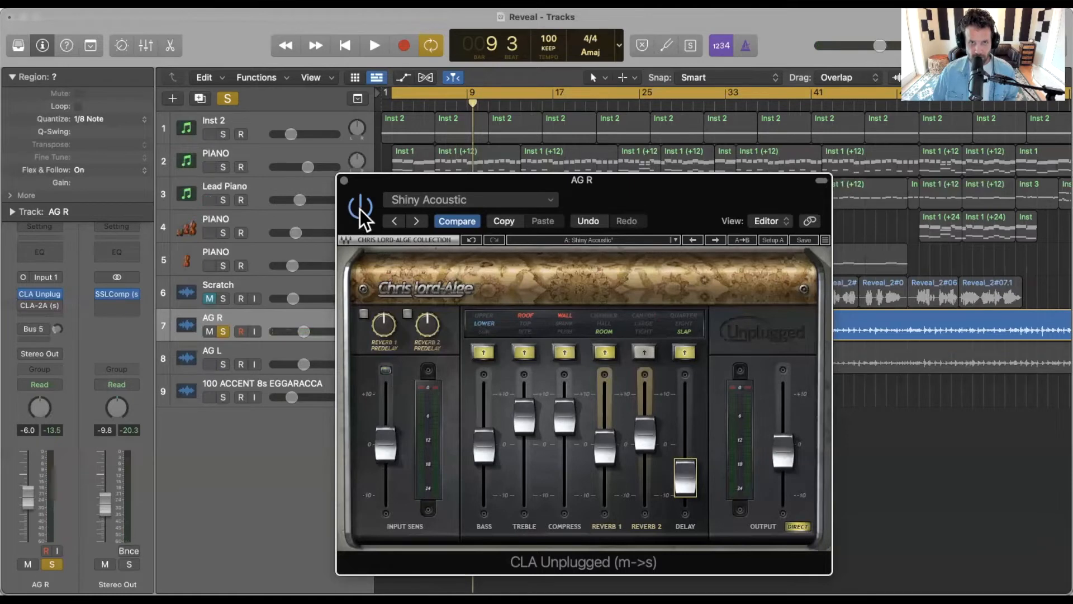
- Replay the soloed AG R track through the finished CLA Unplugged settings and close the plug-in
{"action": "key", "text": "space"}
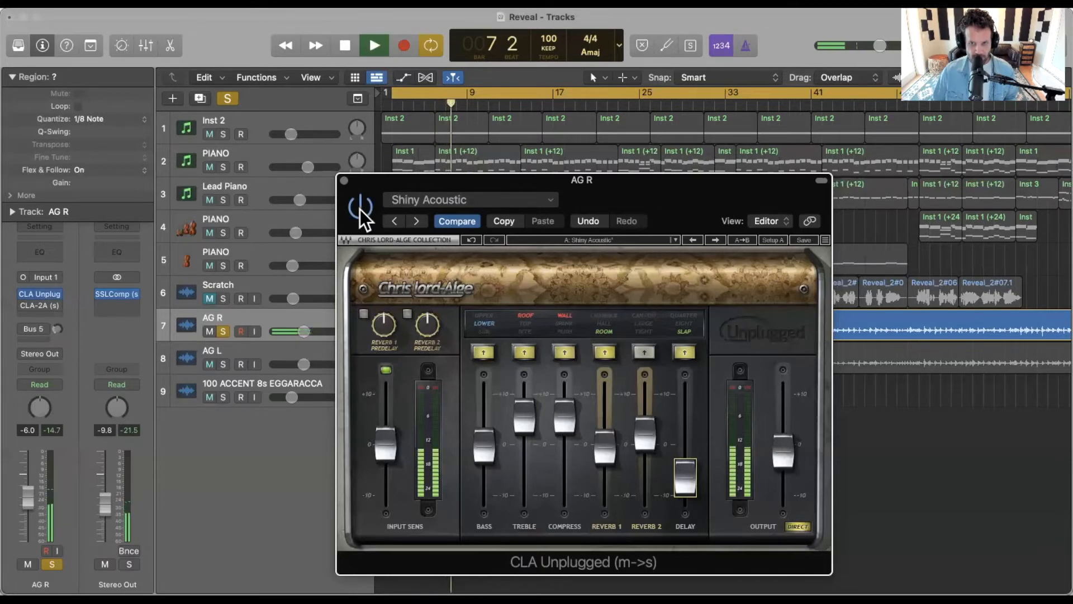
{"action": "key", "text": "space"}
{"action": "left_click", "coordinate": [344, 179]}
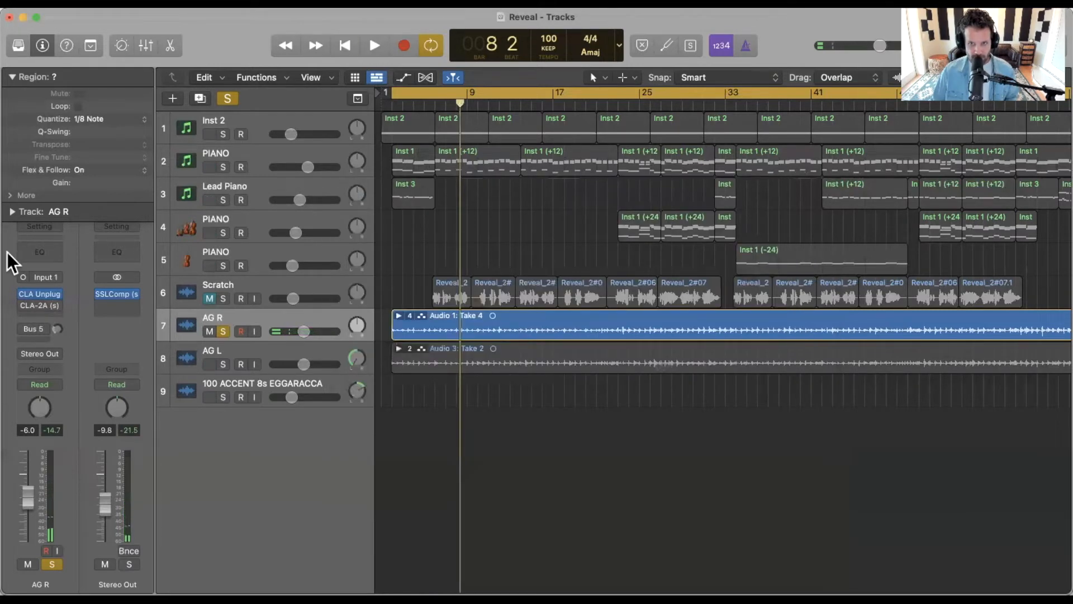
- Open the CLA-2A compressor on AG R and load its Acoustic Guitar factory preset
{"action": "left_click", "coordinate": [34, 307]}
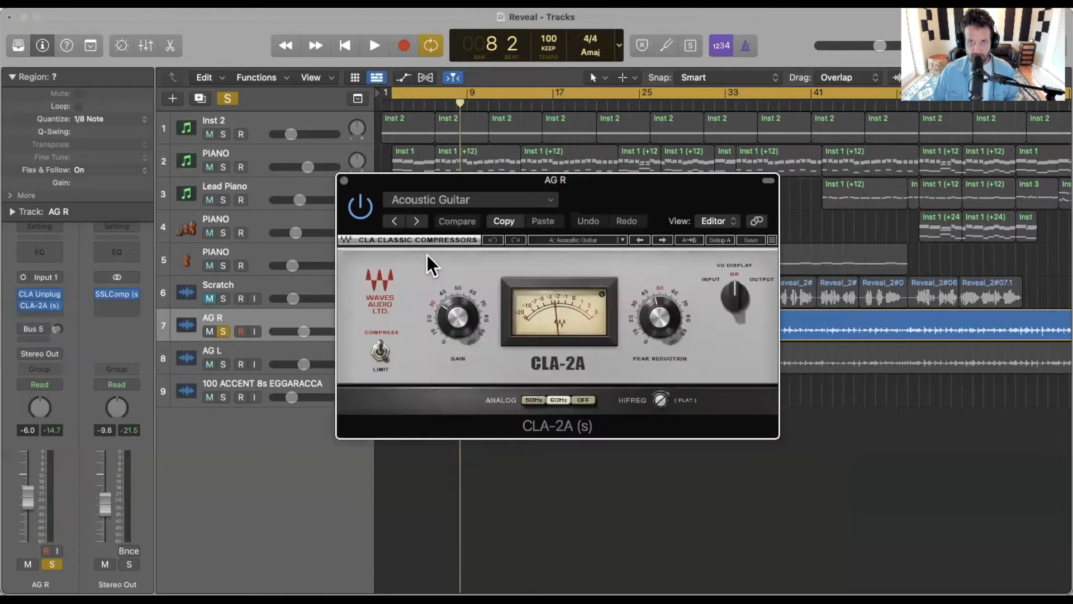
{"action": "left_click", "coordinate": [411, 201]}
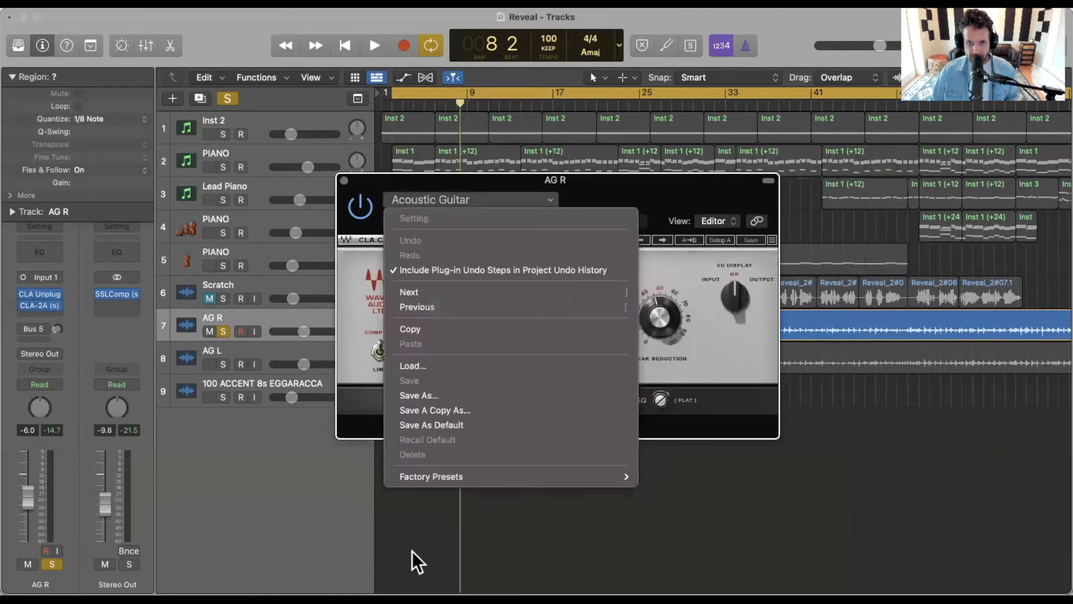
{"action": "mouse_move", "coordinate": [466, 476]}
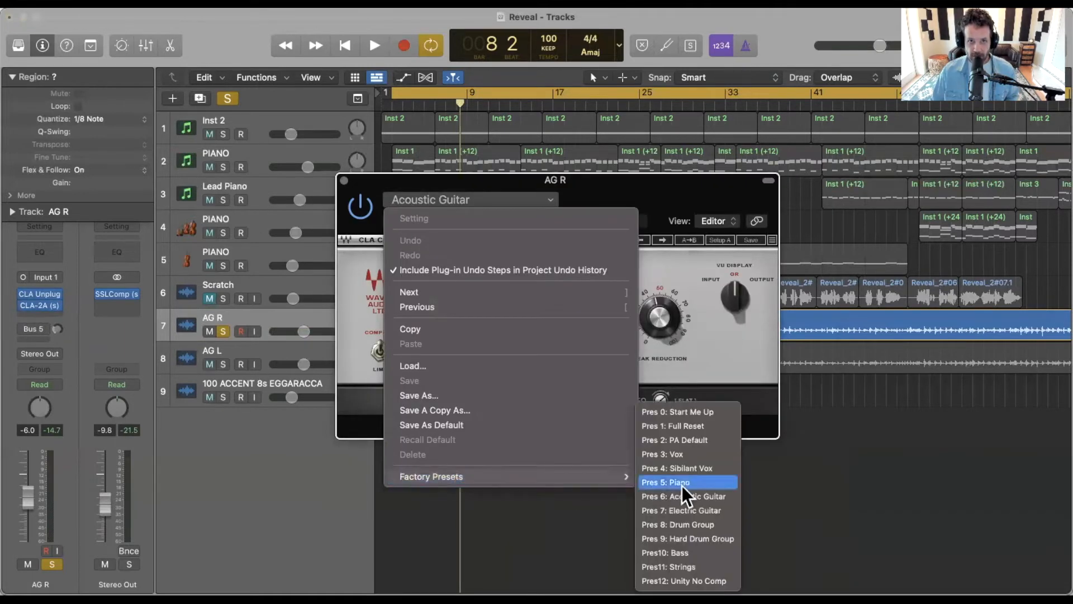
{"action": "left_click", "coordinate": [713, 495]}
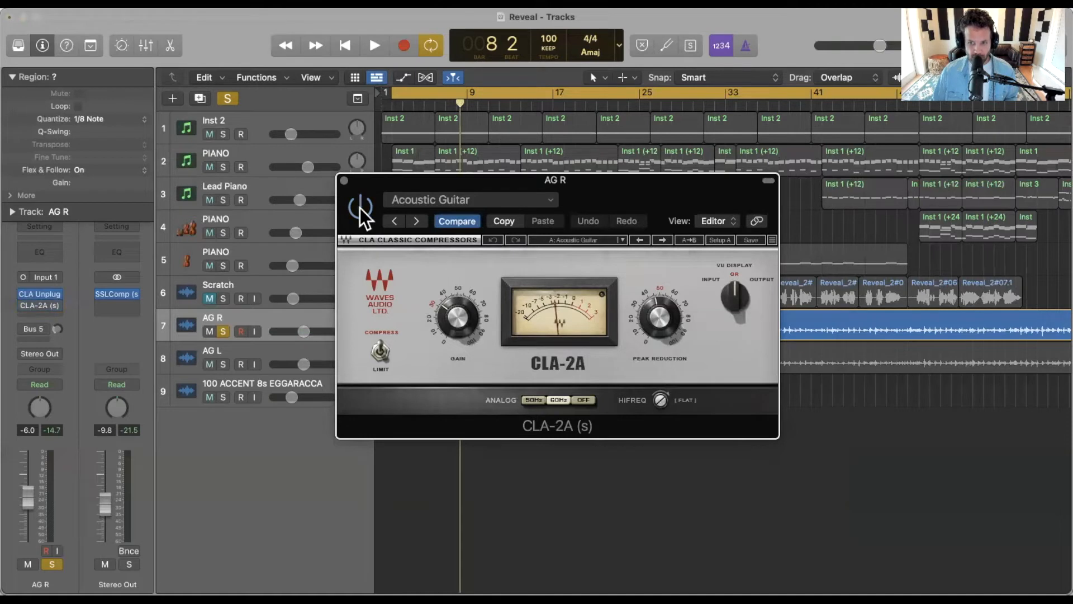
- Set the CLA-2A Gain to about 32.7 during playback, and close the compressor
{"action": "key", "text": "space"}
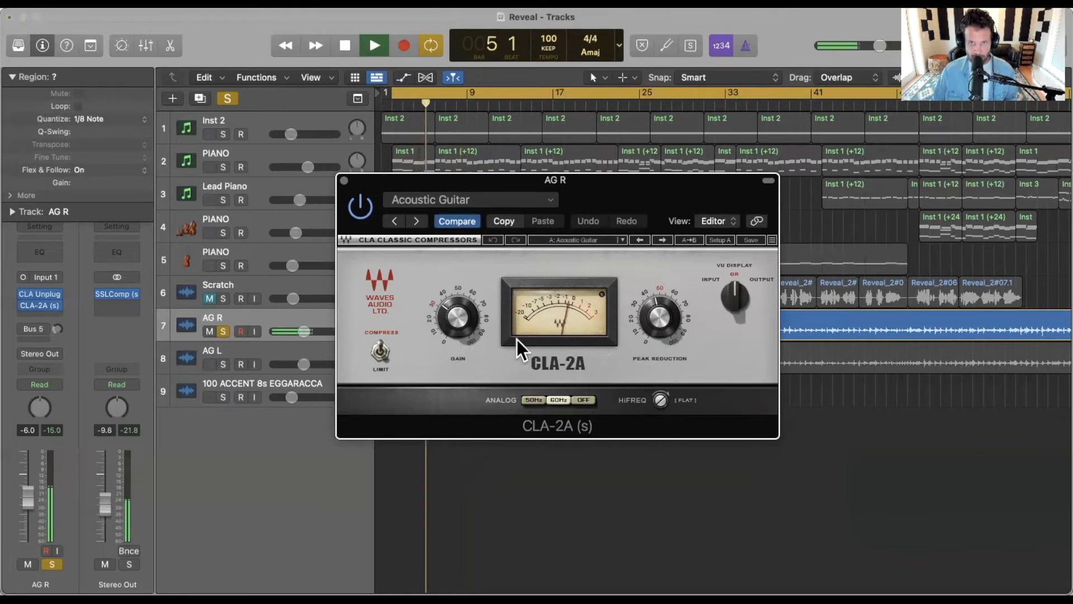
{"action": "mouse_move", "coordinate": [462, 319]}
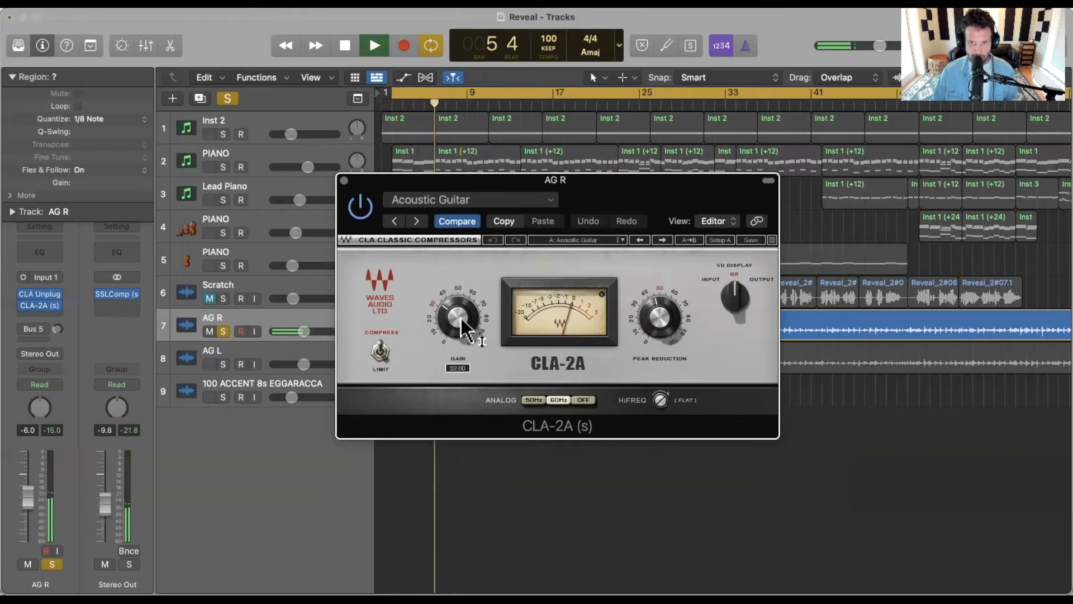
{"action": "left_click_drag", "start_coordinate": [462, 319], "coordinate": [458, 318]}
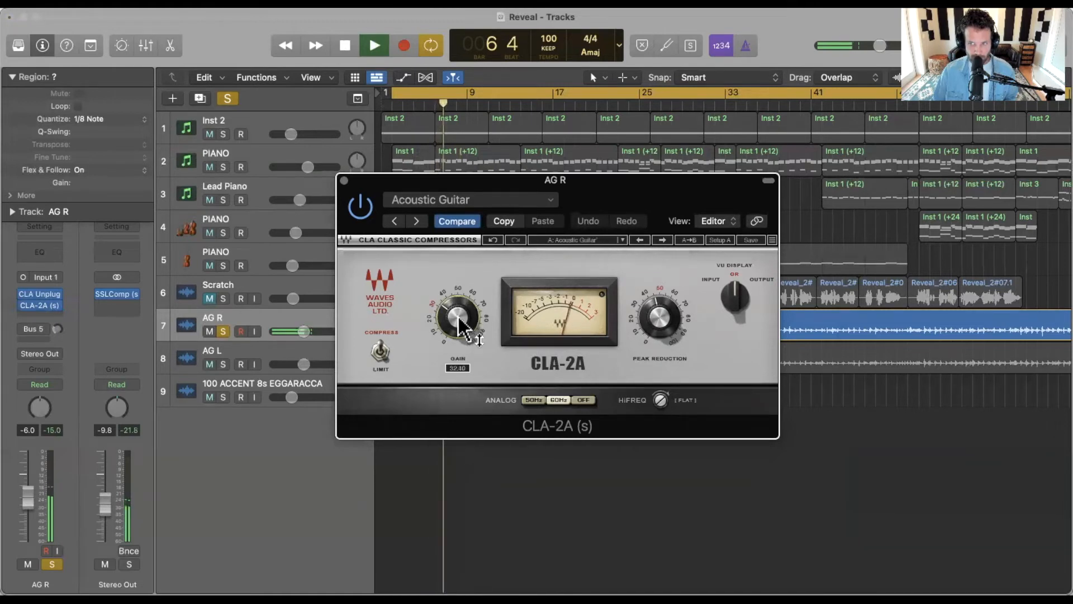
{"action": "left_click_drag", "start_coordinate": [459, 319], "coordinate": [458, 318]}
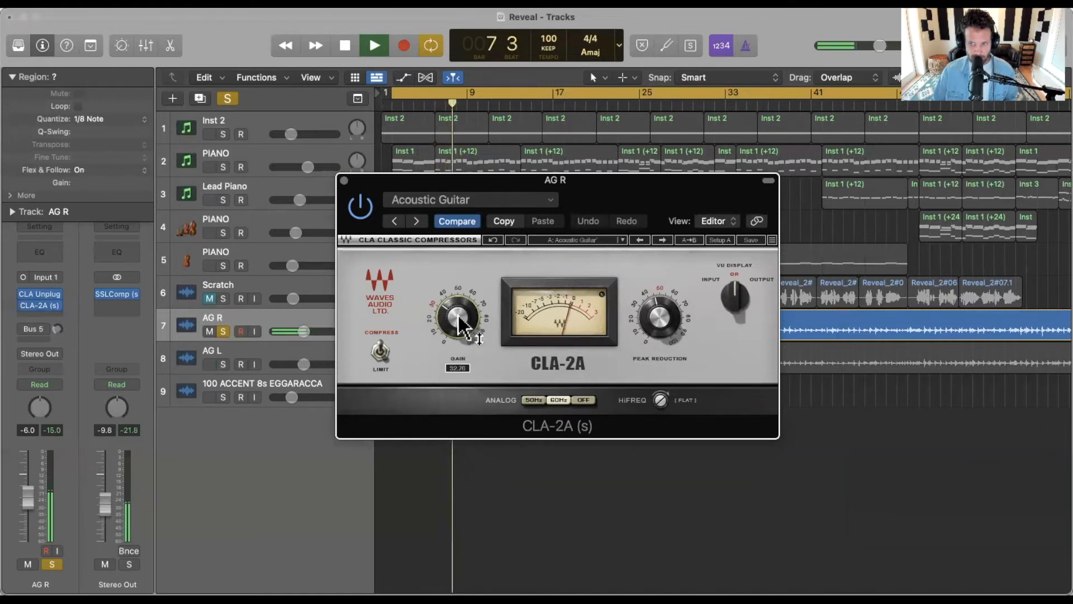
{"action": "key", "text": "space"}
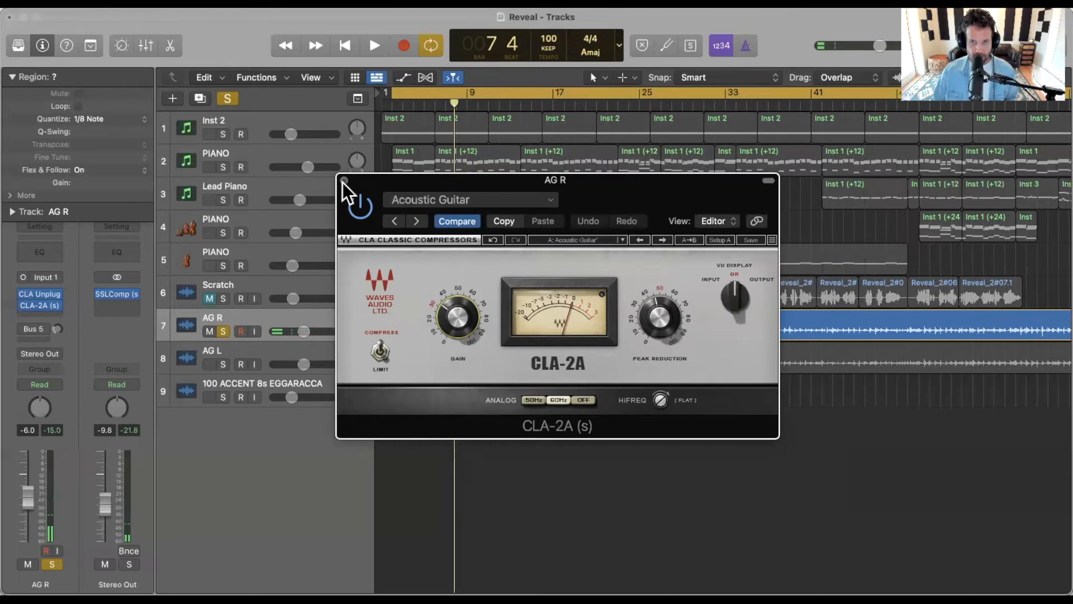
{"action": "left_click", "coordinate": [343, 180]}
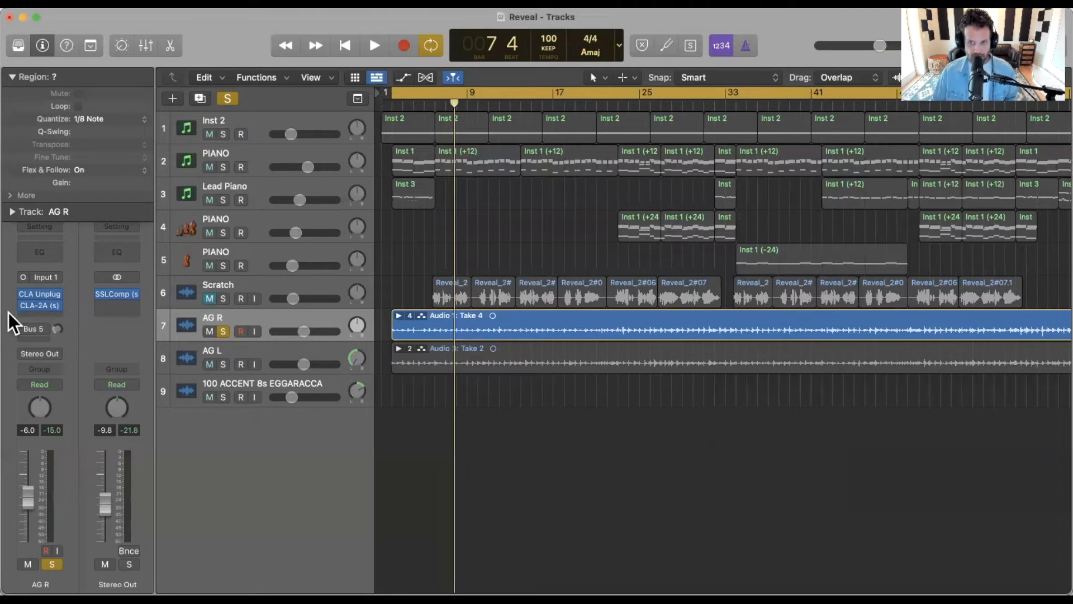
- Check the routing and level of AG R's Bus 5 send and play the soloed track to hear its effect
{"action": "left_click", "coordinate": [33, 330]}
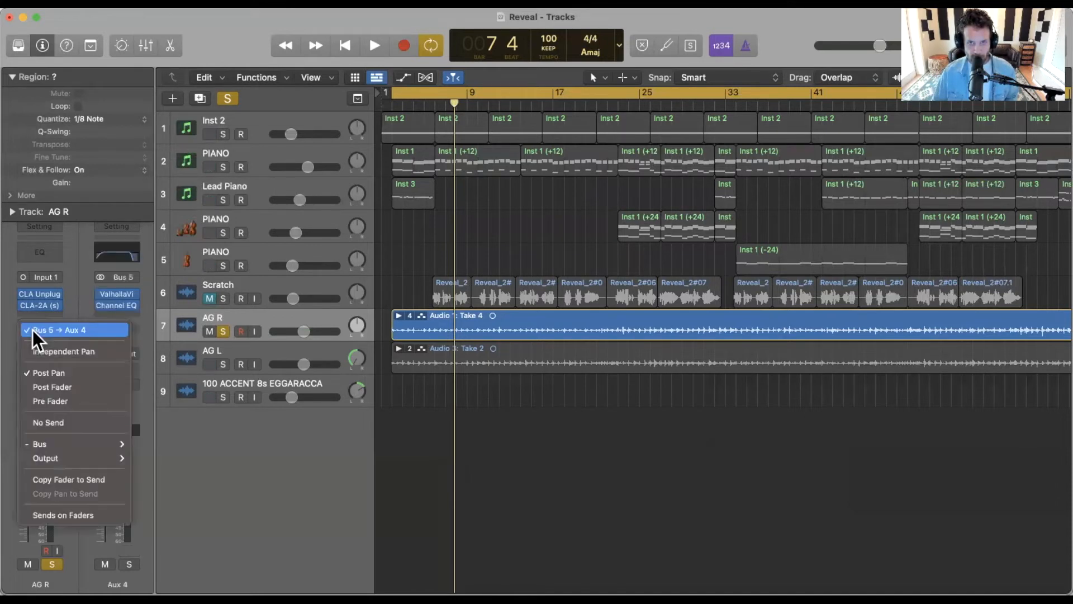
{"action": "left_click", "coordinate": [9, 328]}
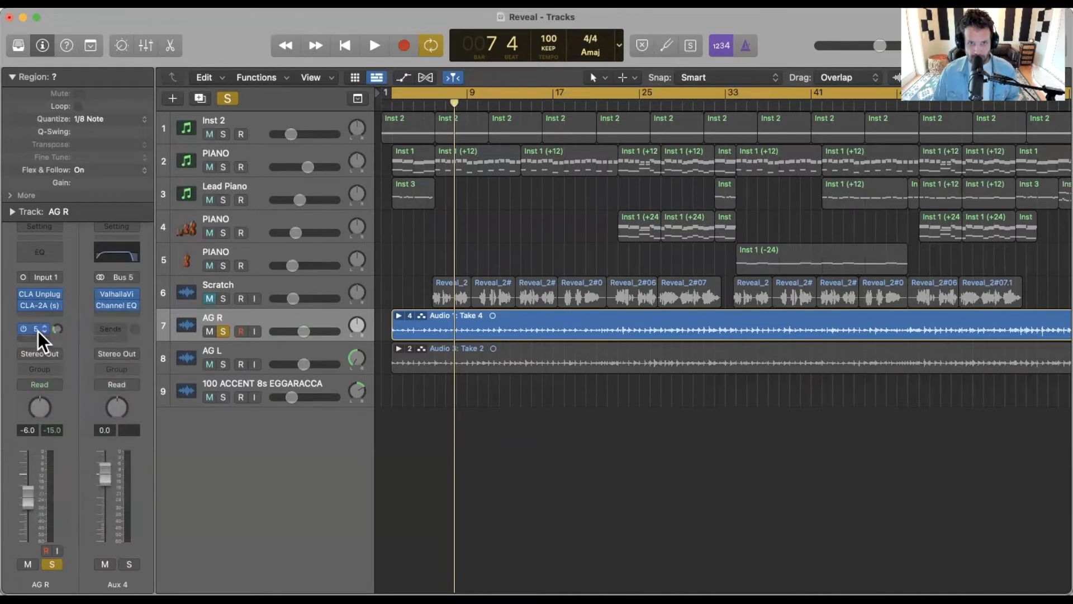
{"action": "double_click", "coordinate": [57, 329]}
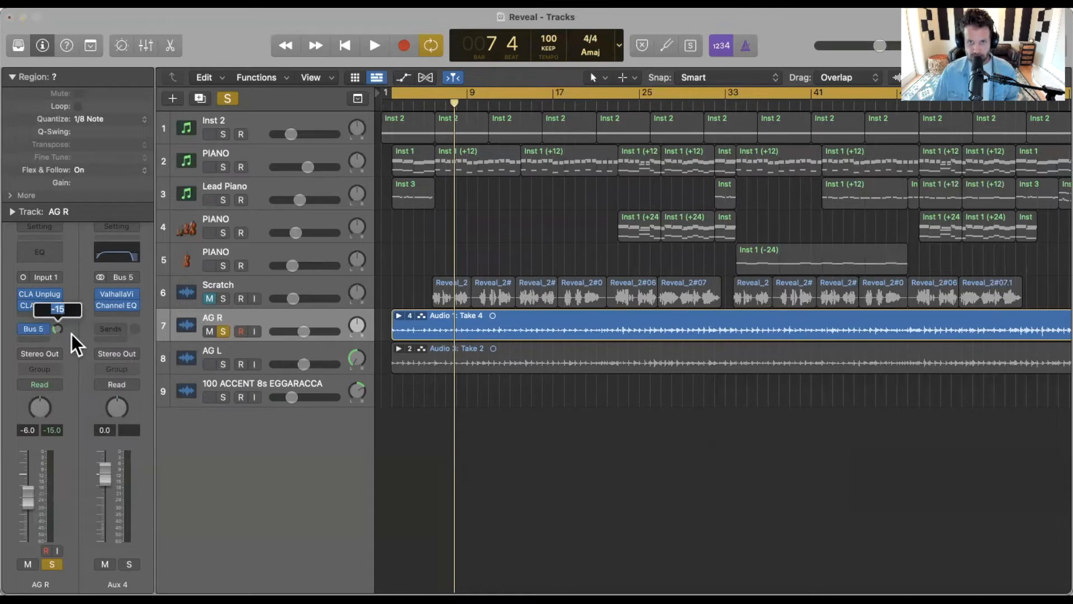
{"action": "left_click", "coordinate": [72, 334]}
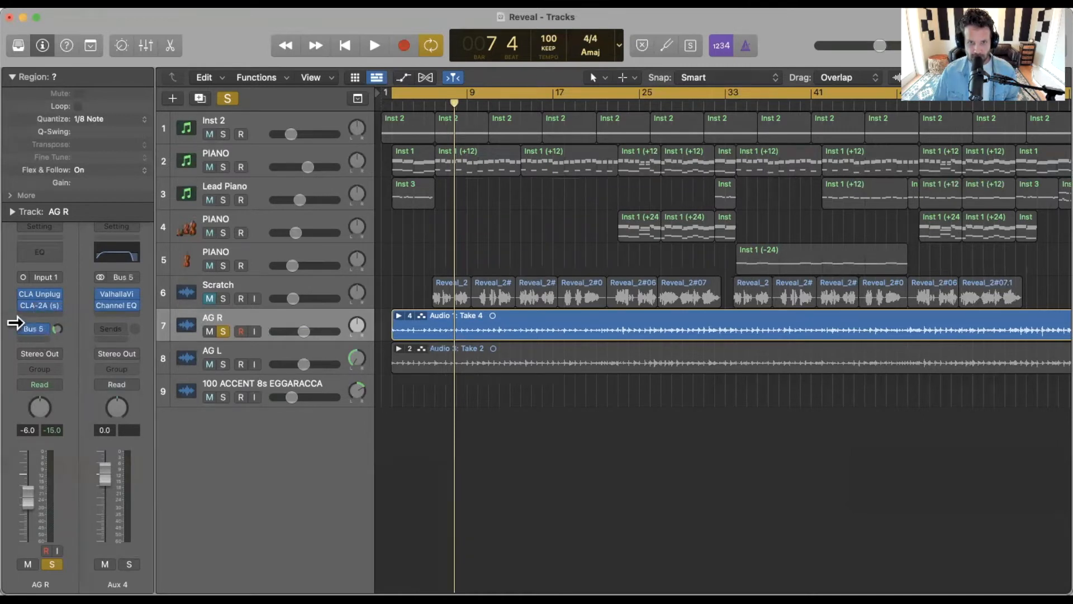
{"action": "key", "text": "space"}
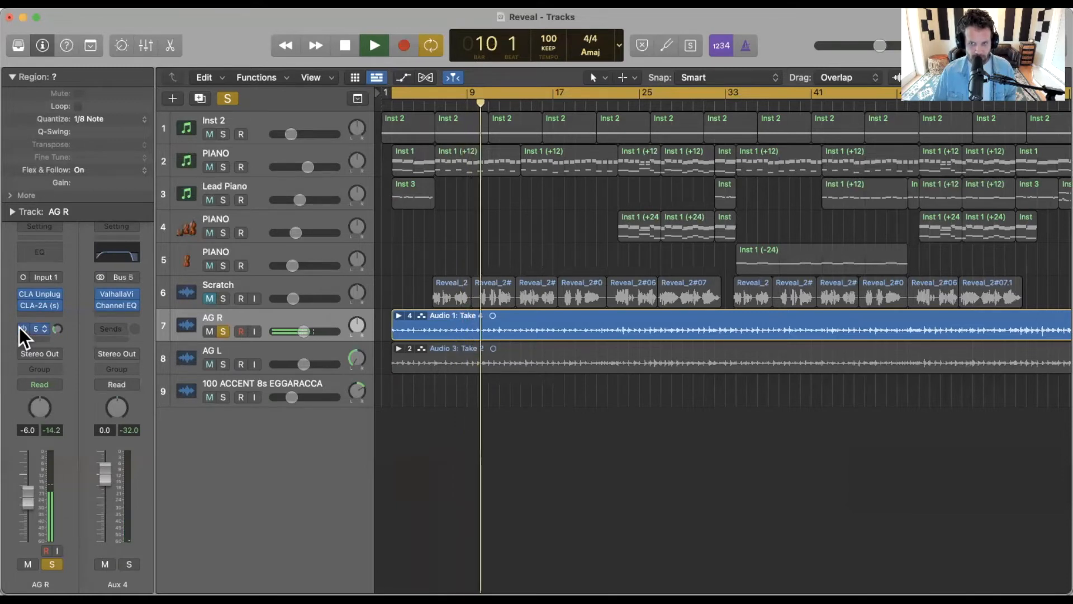
{"action": "key", "text": "space"}
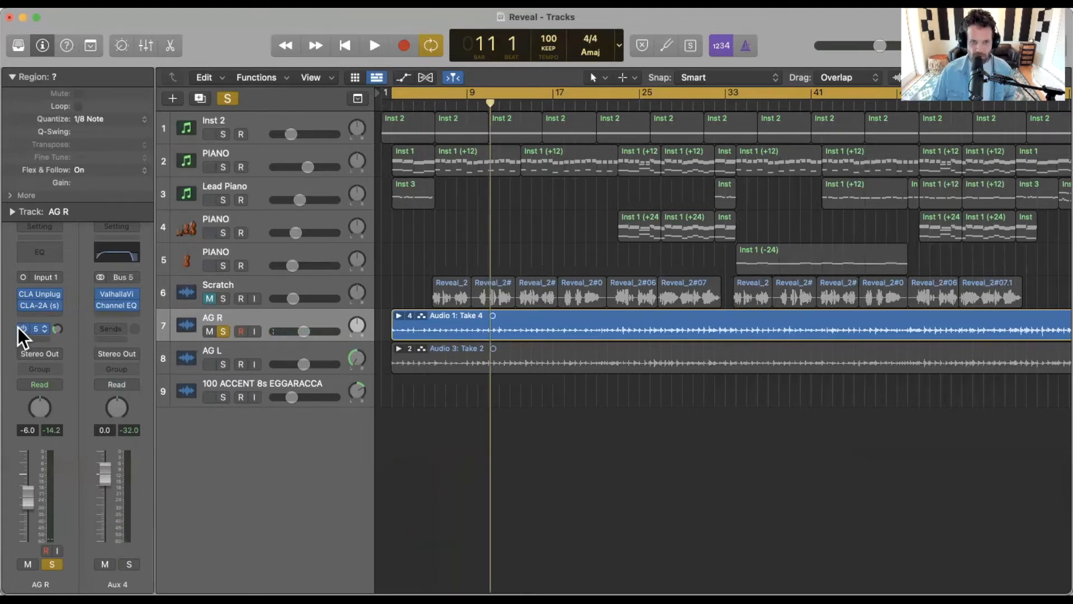
- Unsolo AG R, mute AG L, and bypass the CLA-2A, CLA Unplugged and Bus 5 send on AG R
{"action": "left_click", "coordinate": [223, 332]}
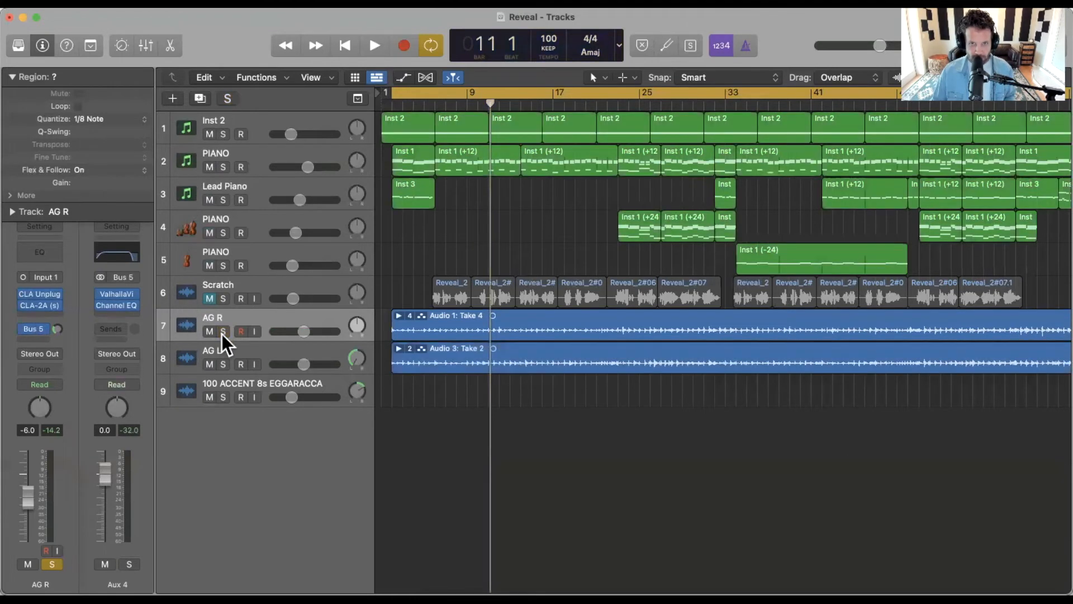
{"action": "left_click", "coordinate": [209, 364]}
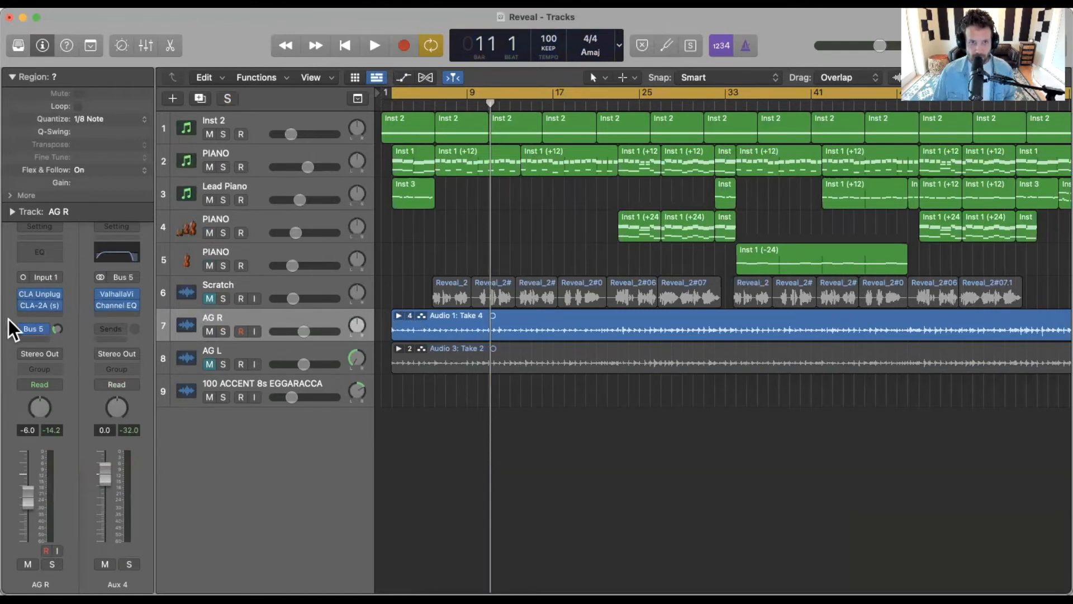
{"action": "left_click", "coordinate": [22, 306]}
{"action": "left_click", "coordinate": [23, 295]}
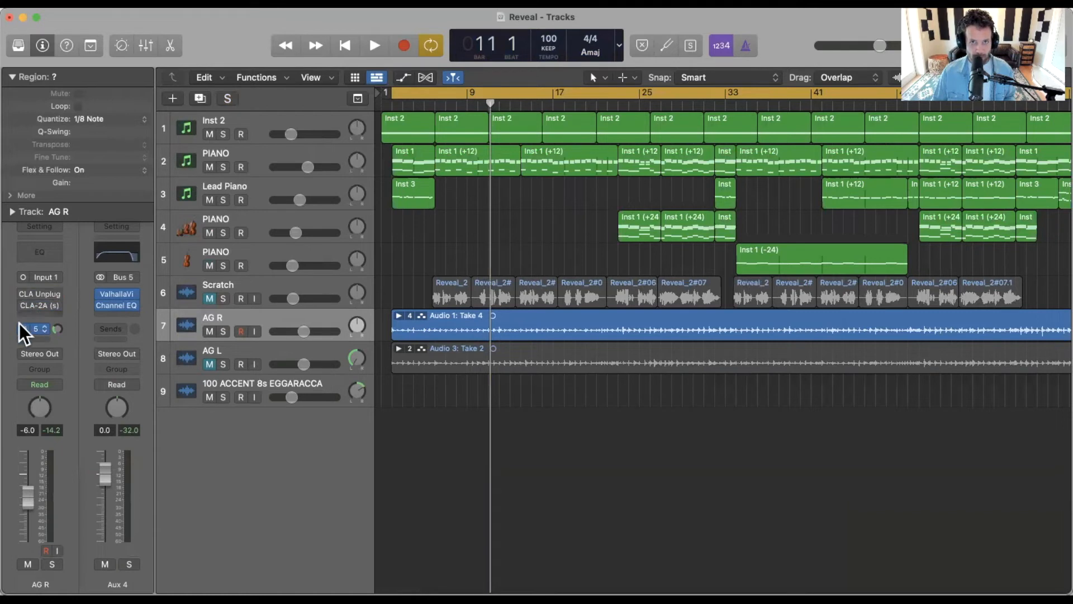
- Play the mix with cycling off and re-enable CLA Unplugged, CLA-2A and the Bus 5 send on AG R during playback
{"action": "left_click", "coordinate": [453, 327]}
{"action": "key", "text": "space"}
{"action": "key", "text": "c"}
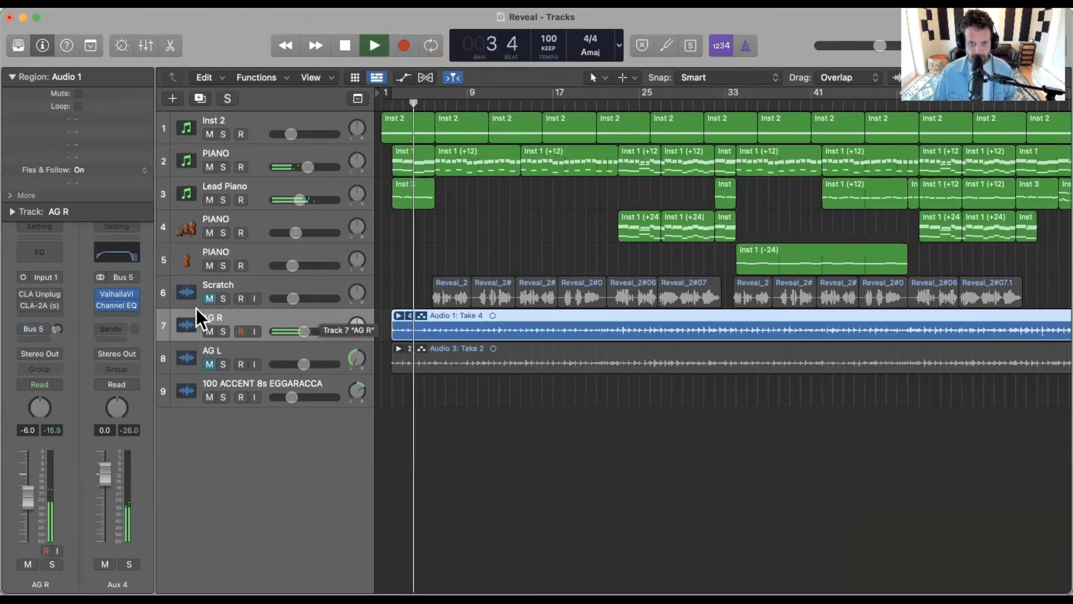
{"action": "mouse_move", "coordinate": [21, 294]}
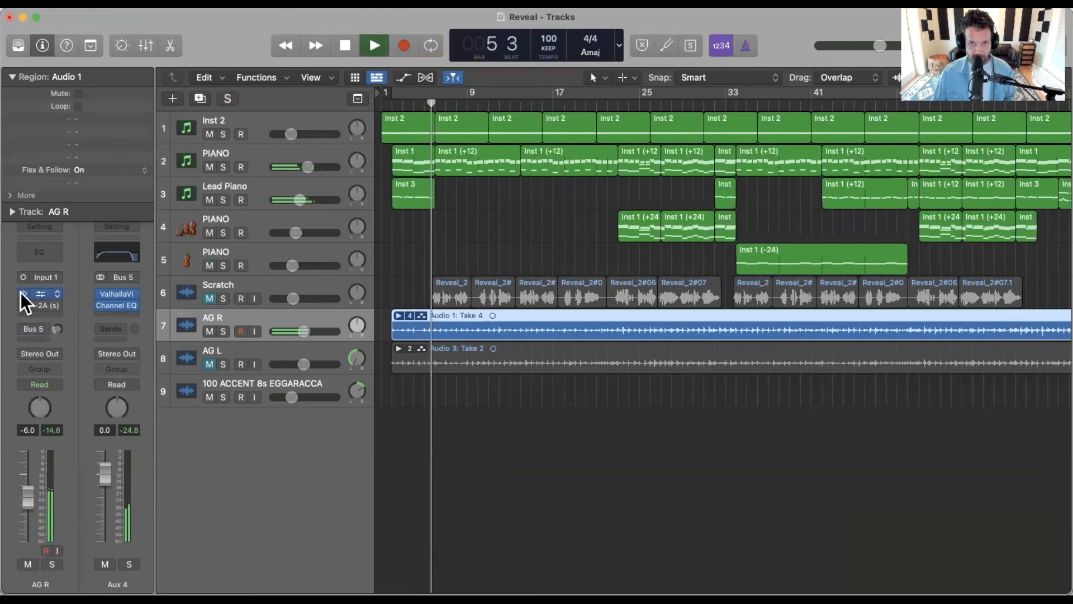
{"action": "left_click", "coordinate": [20, 291]}
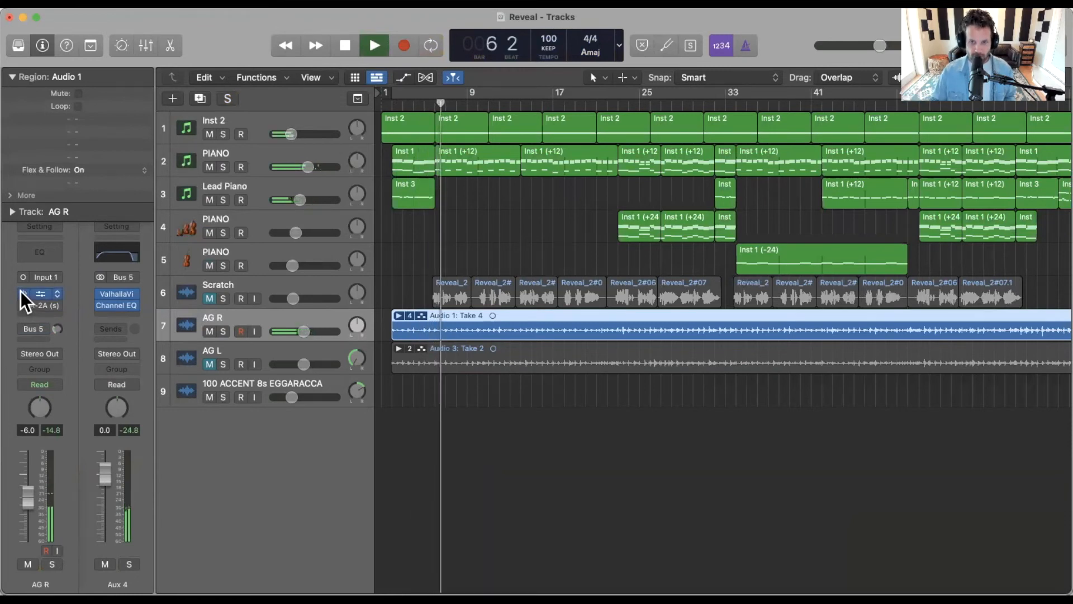
{"action": "mouse_move", "coordinate": [17, 304]}
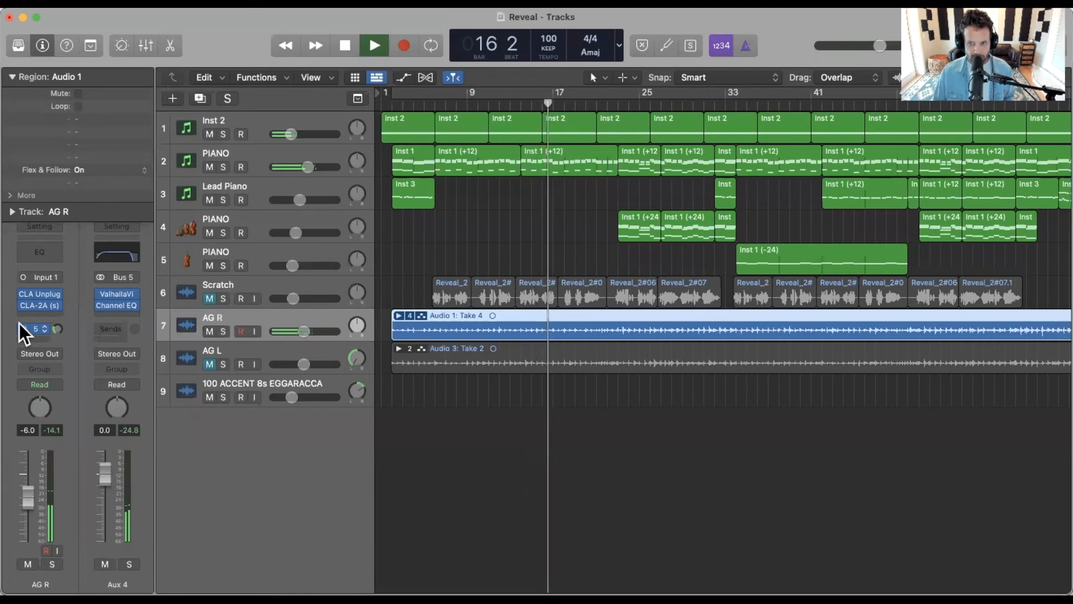
{"action": "key", "text": "space"}
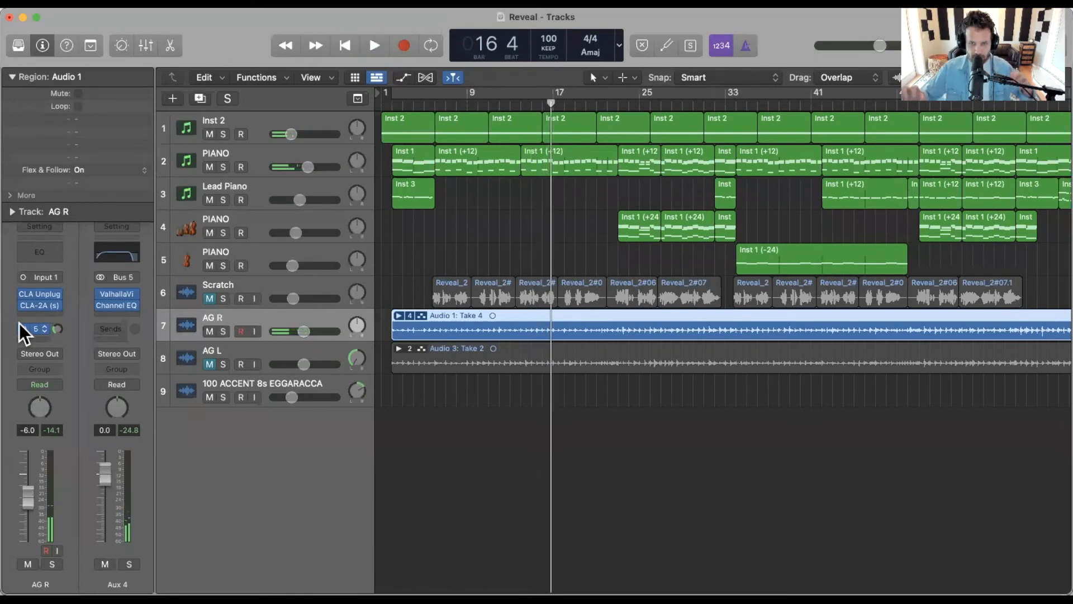